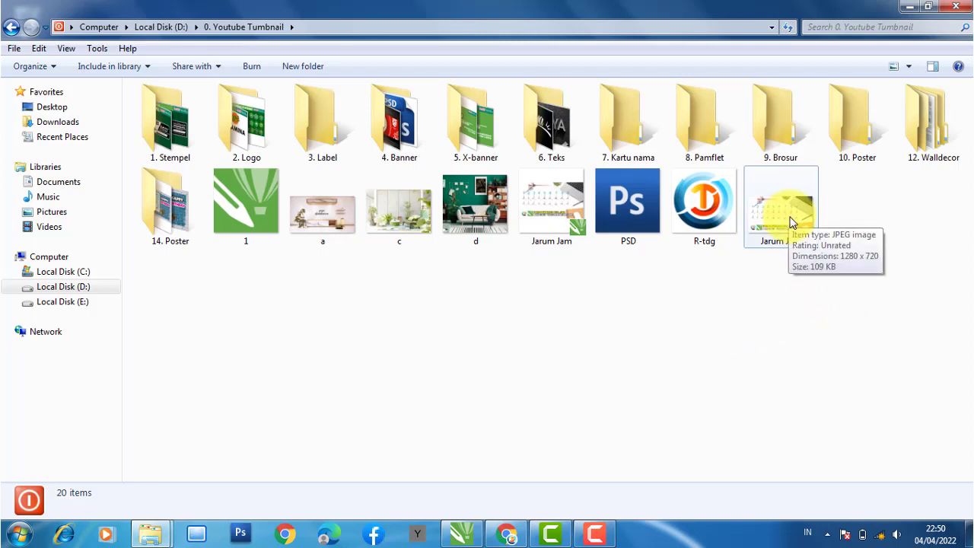
# Step: Preview the Jarum Jam JPEG image, close the preview and open the Jarum Jam drawing in CorelDRAW
pyautogui.doubleClick(783, 213)
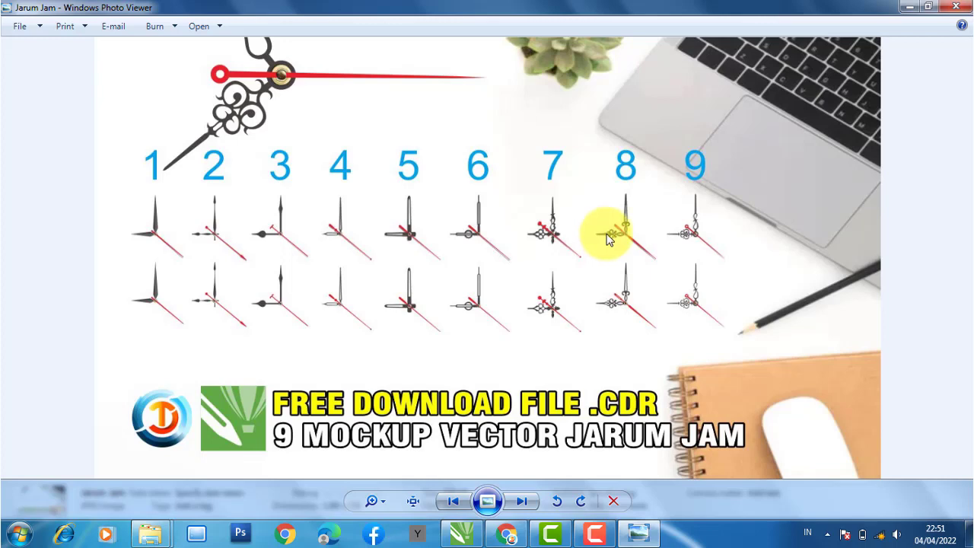
pyautogui.click(956, 7)
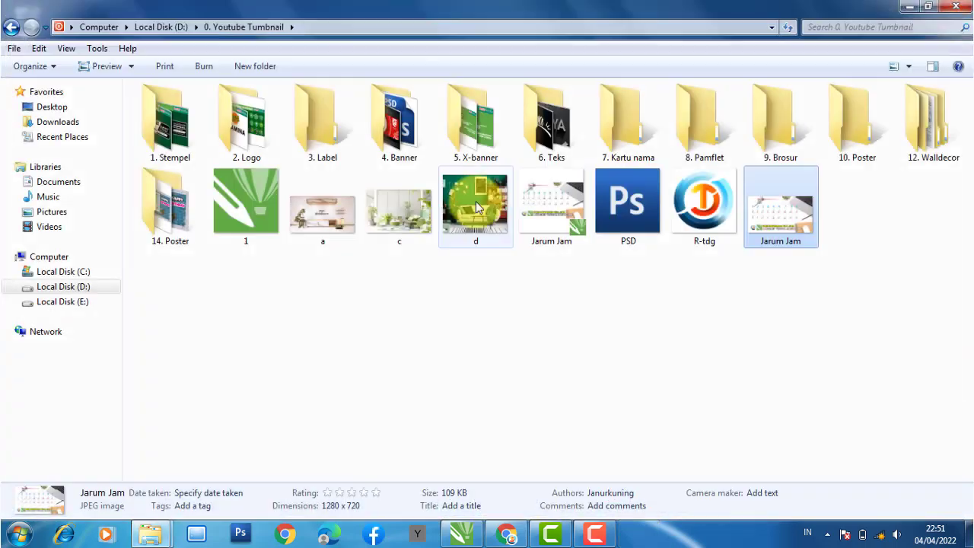
pyautogui.click(416, 340)
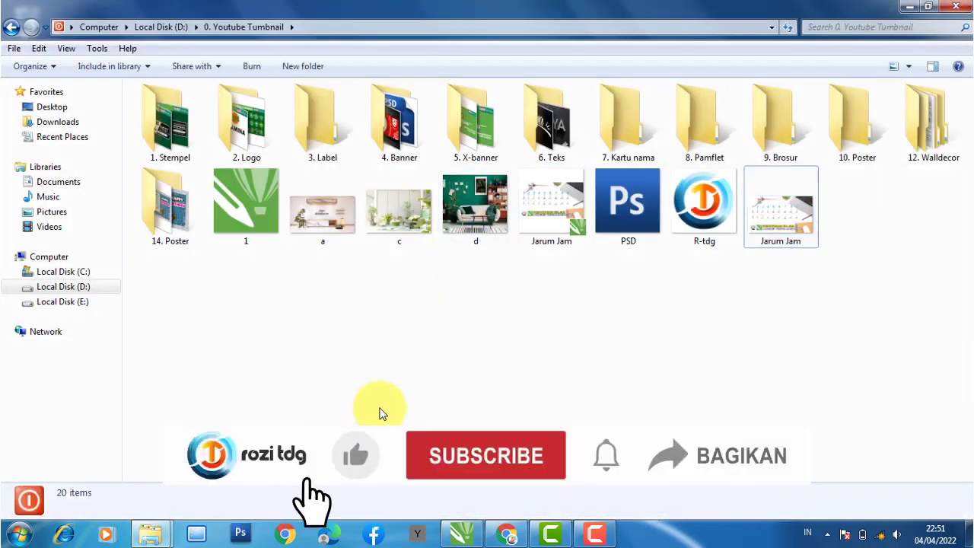
pyautogui.doubleClick(555, 205)
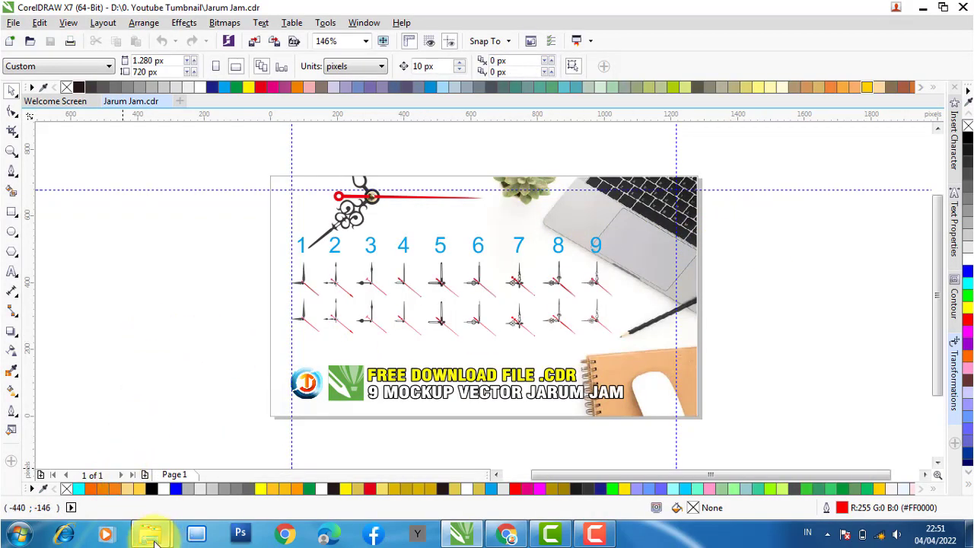
# Step: Open the drawing "Mockup Vector Jarum Jam - Part 1" from the 12. Walldecor folder in CorelDRAW
pyautogui.moveTo(153, 537)
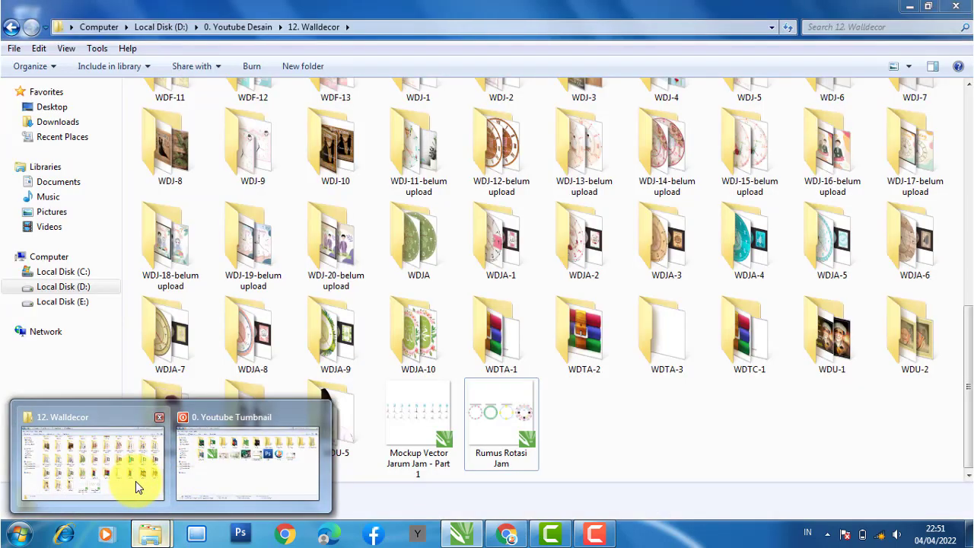
pyautogui.click(135, 481)
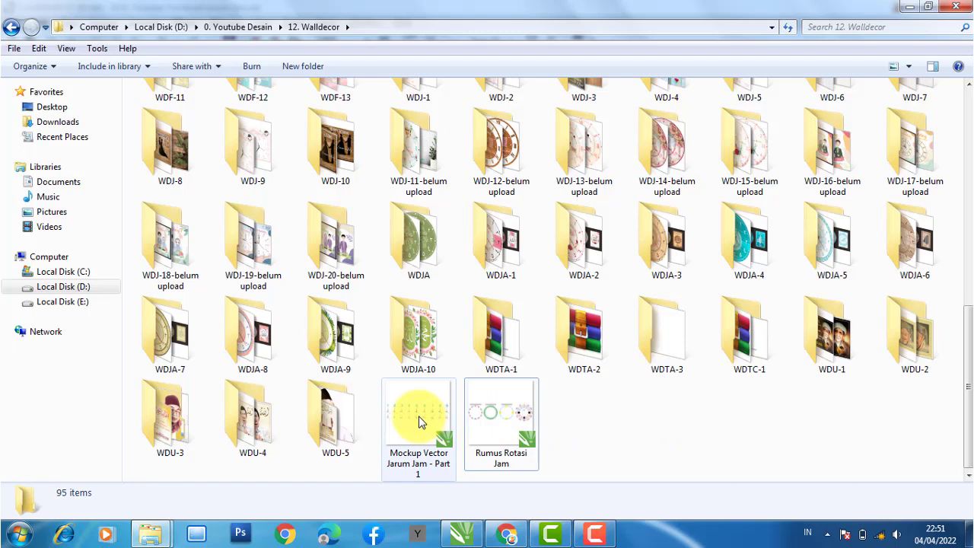
pyautogui.click(419, 423)
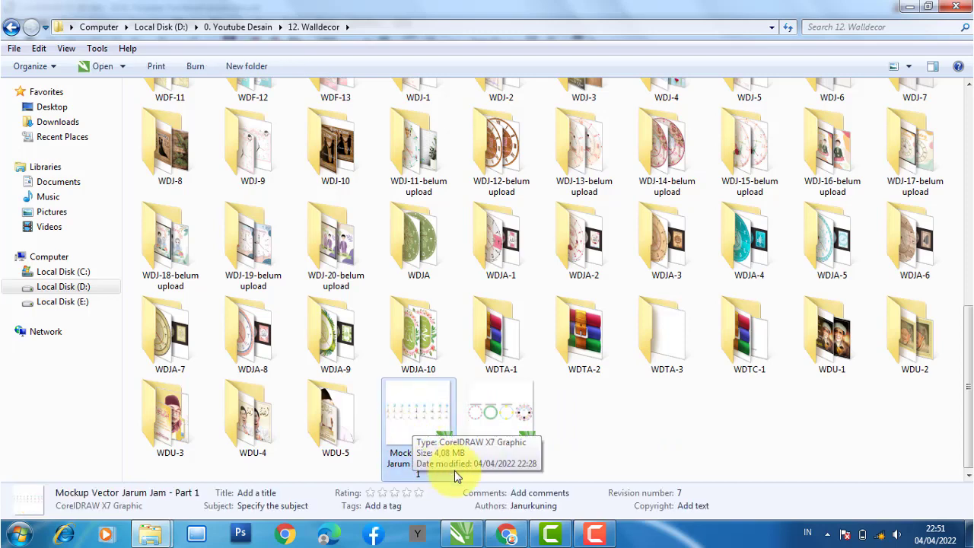
pyautogui.doubleClick(421, 424)
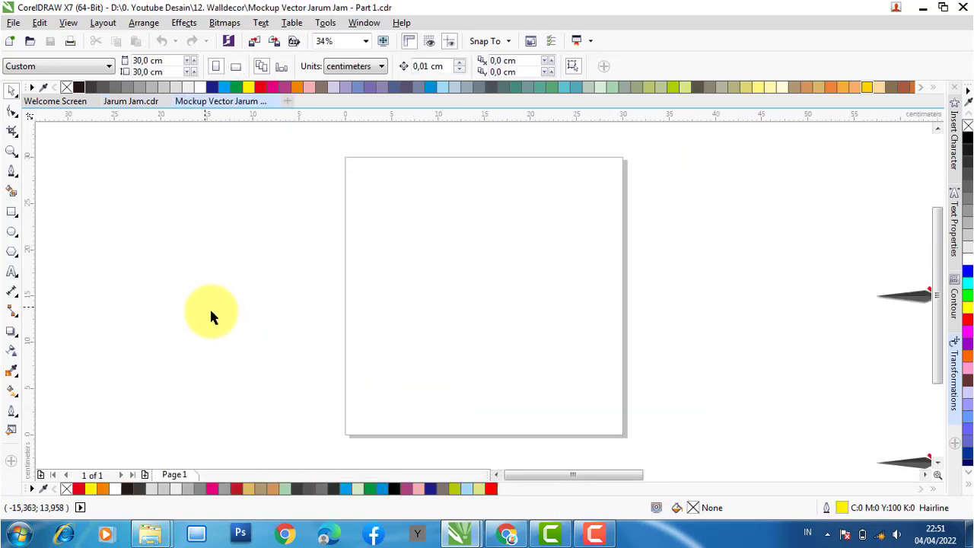
# Step: Examine the overall layout of the nine numbered clock-hand sets beside the blank page
pyautogui.scroll(-5, 248, 318)
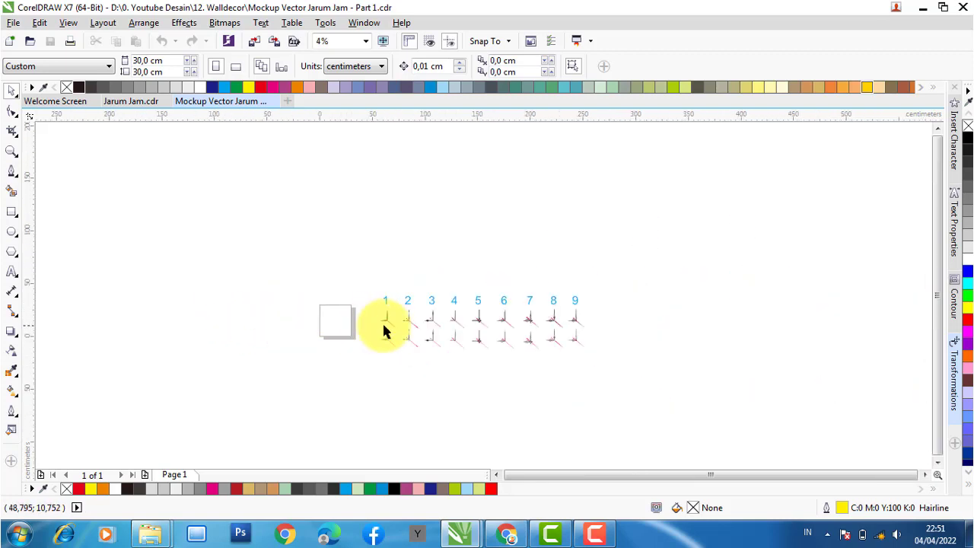
pyautogui.scroll(2, 406, 328)
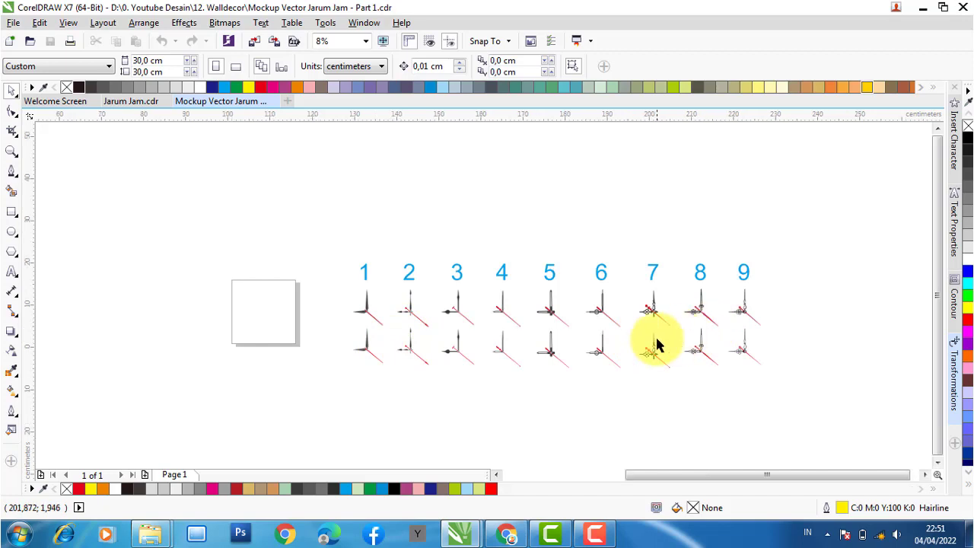
pyautogui.scroll(2, 656, 345)
pyautogui.scroll(-2, 581, 337)
pyautogui.scroll(2, 352, 333)
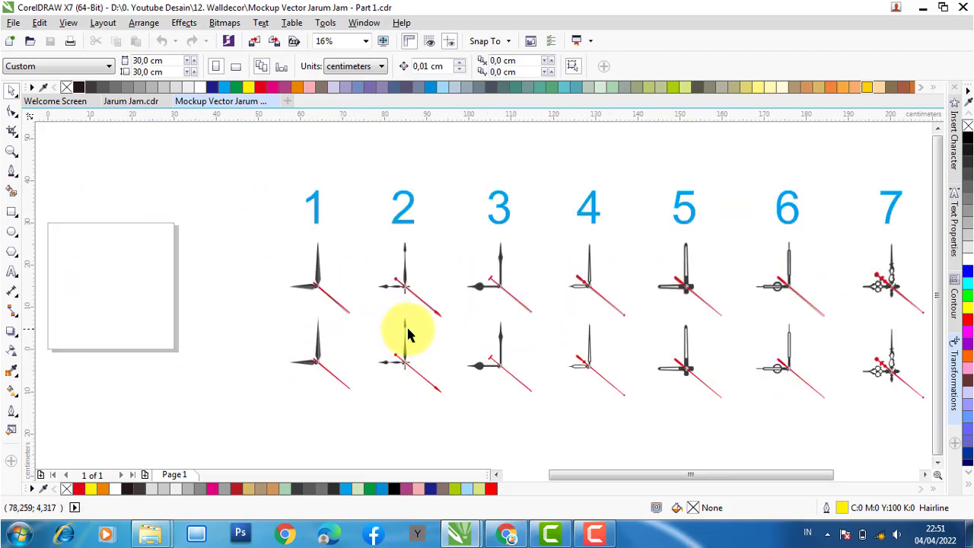
pyautogui.click(923, 475)
pyautogui.click(923, 476)
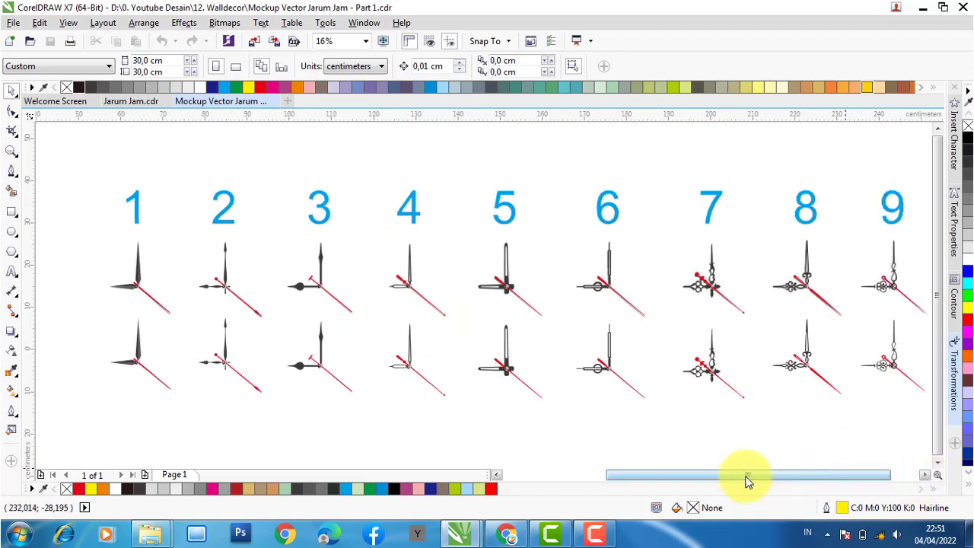
pyautogui.moveTo(744, 476); pyautogui.dragTo(754, 476)
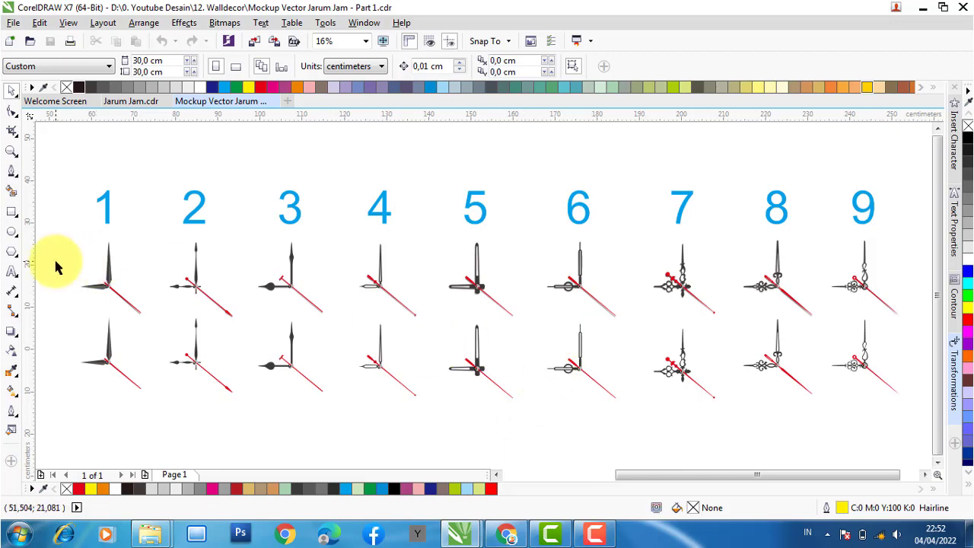
# Step: Examine clock-hand sets 1 and 2 up close, comparing their shadowed and shadowless versions
pyautogui.scroll(2, 64, 267)
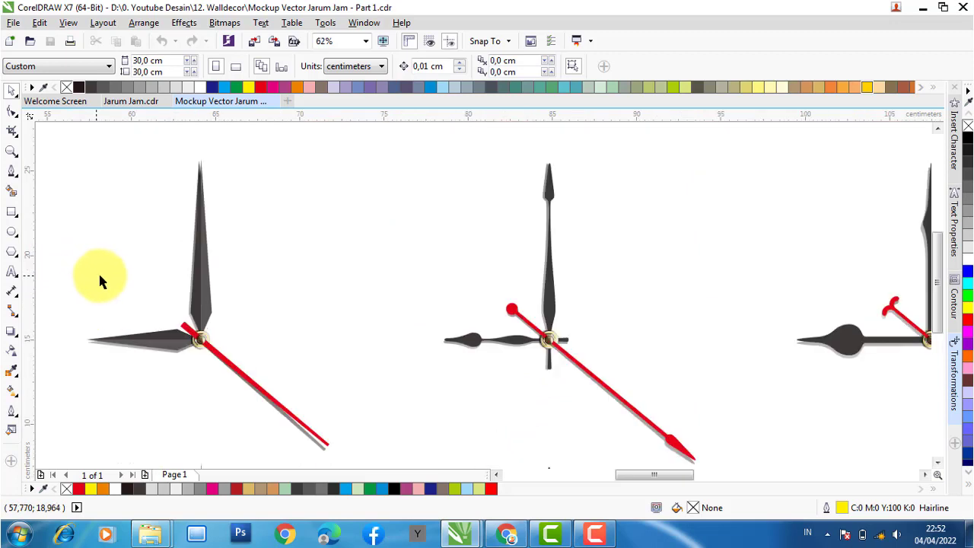
pyautogui.scroll(1, 102, 221)
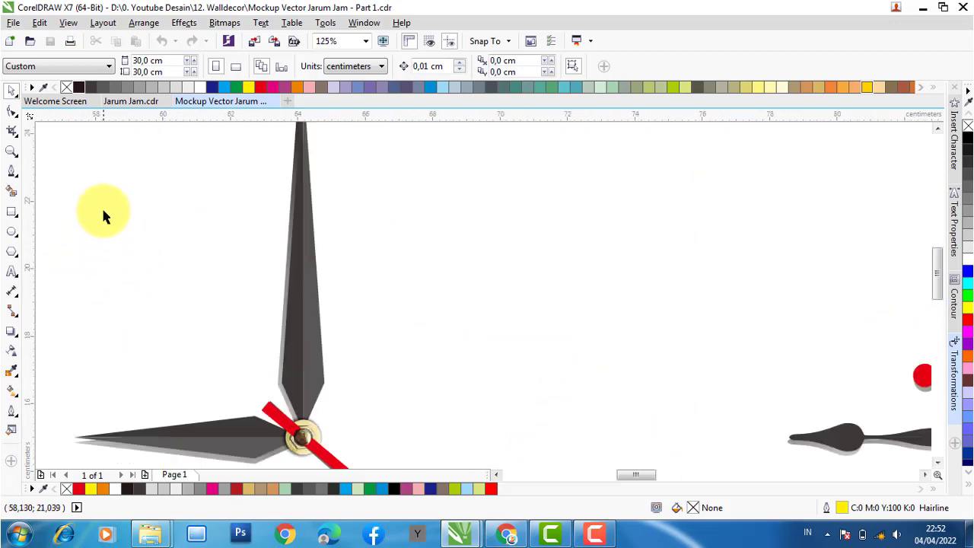
pyautogui.scroll(-1, 232, 290)
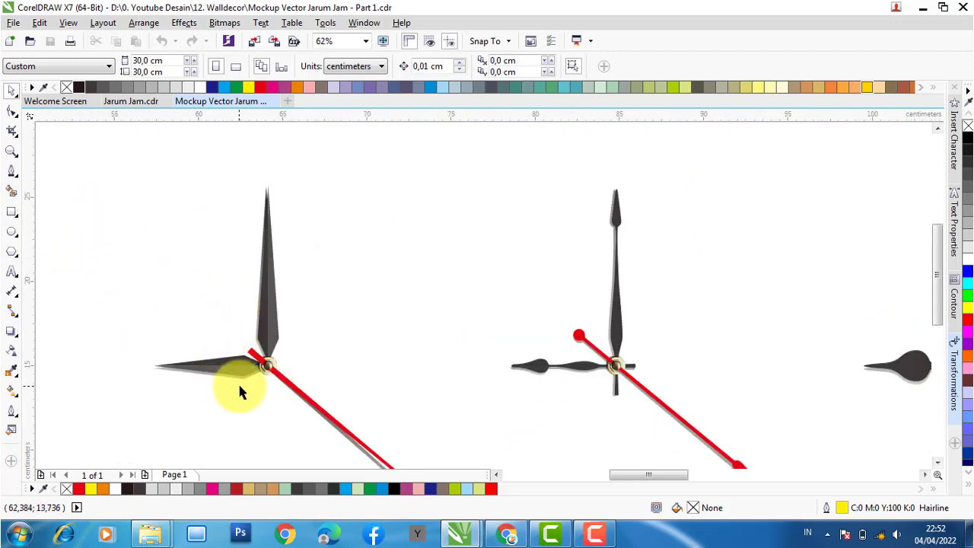
pyautogui.scroll(1, 238, 381)
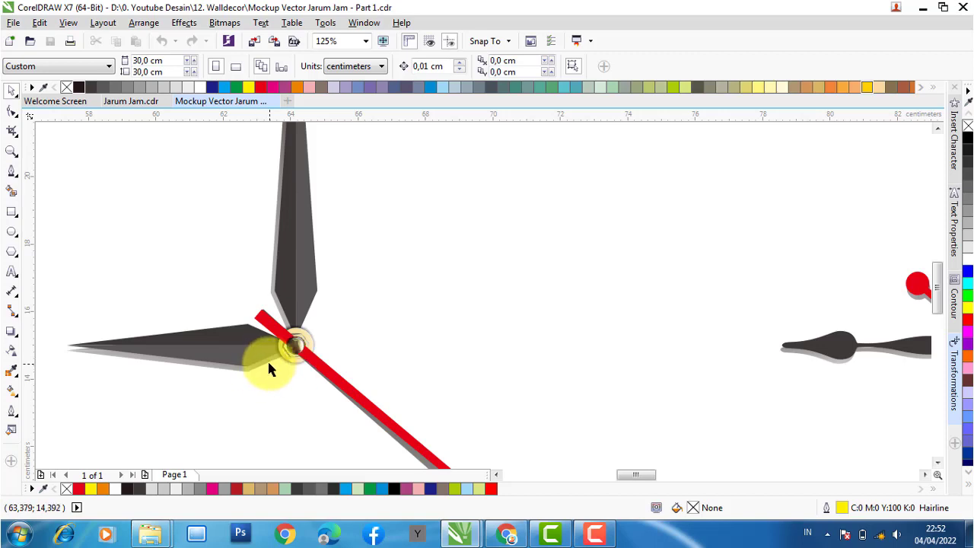
pyautogui.scroll(-2, 286, 344)
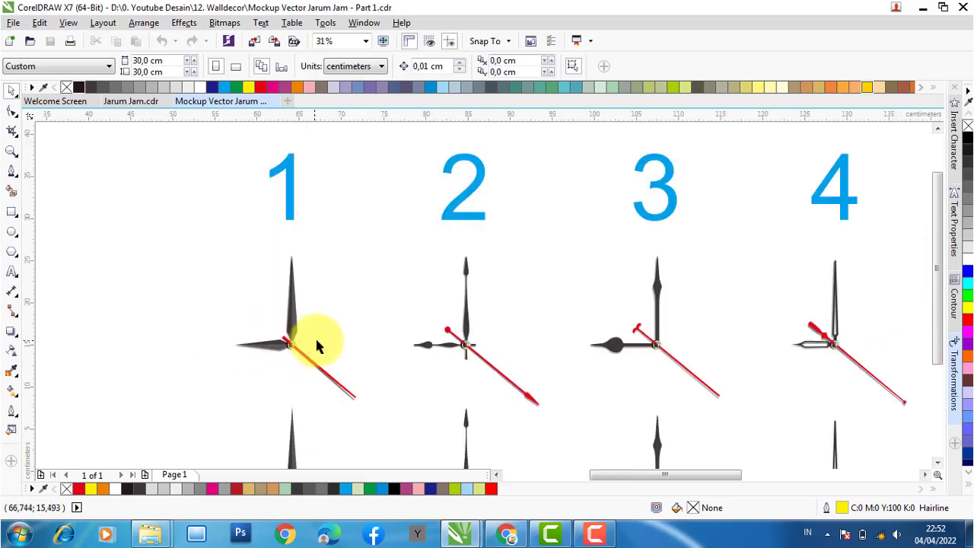
pyautogui.scroll(2, 488, 370)
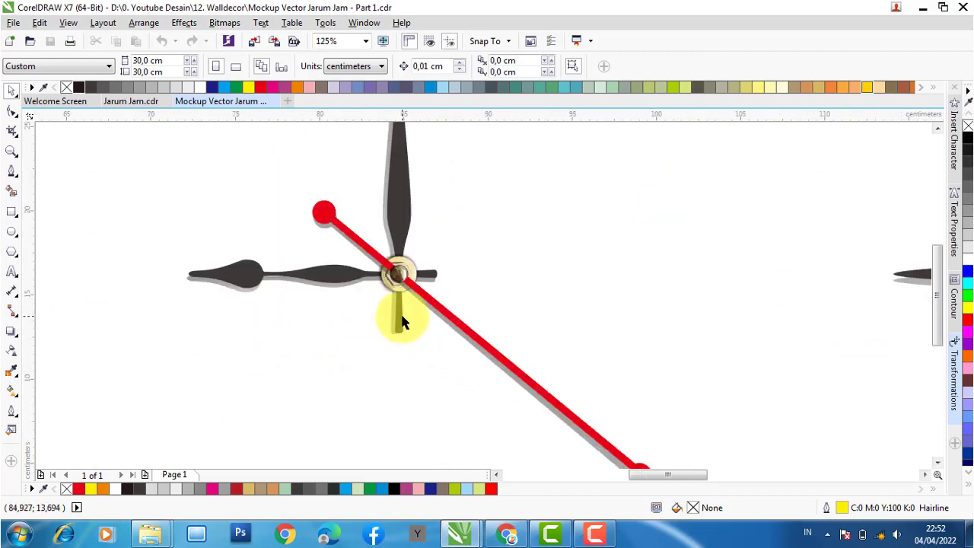
pyautogui.scroll(-2, 391, 322)
pyautogui.scroll(-2, 442, 294)
pyautogui.scroll(3, 409, 352)
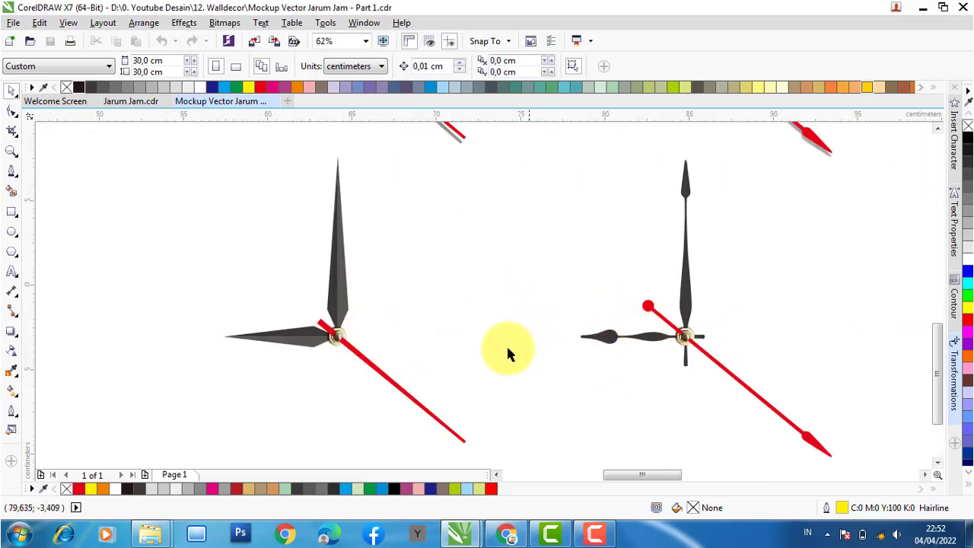
pyautogui.scroll(-1, 298, 365)
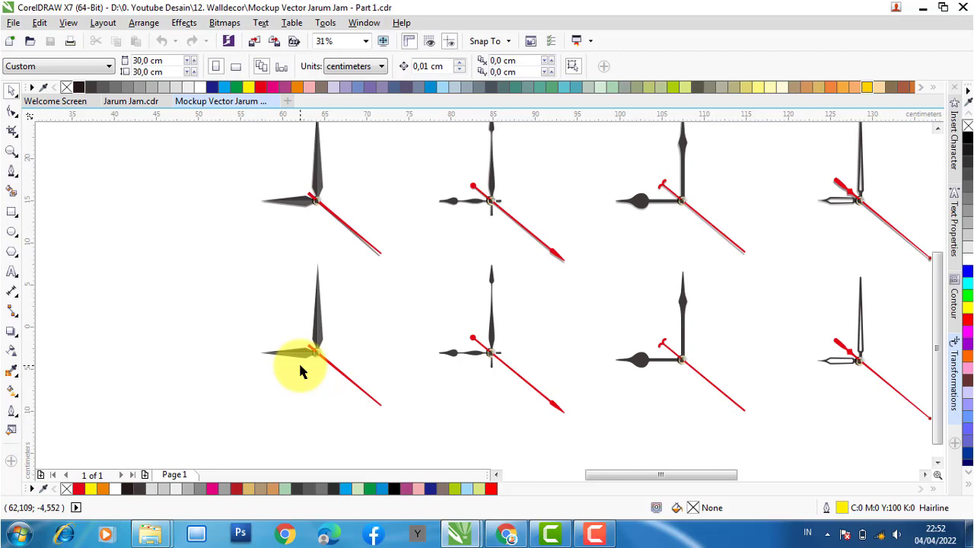
pyautogui.scroll(-1, 305, 364)
pyautogui.scroll(-1, 296, 327)
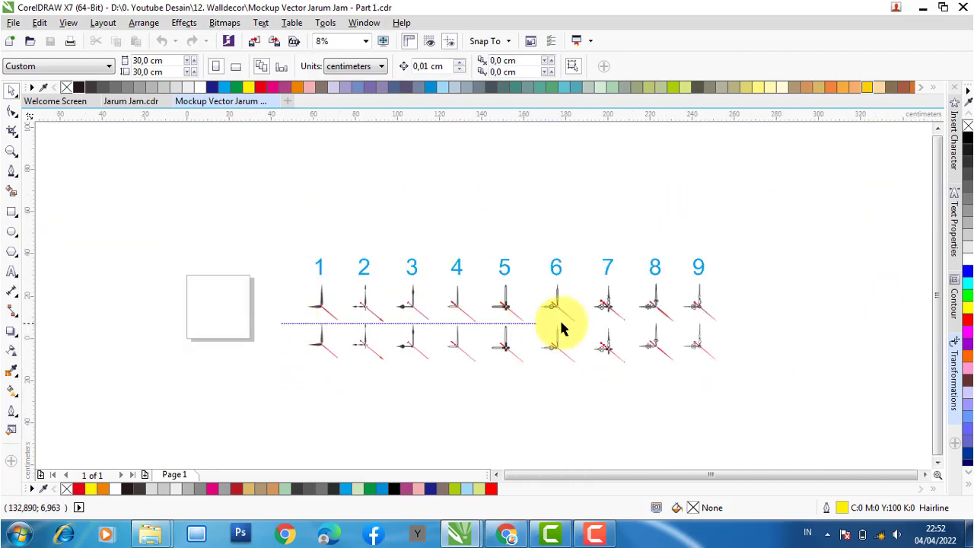
# Step: Examine the division between the two rows of clock hands, then the upper-row versions of sets 1 and 2
pyautogui.moveTo(561, 327); pyautogui.dragTo(761, 283)
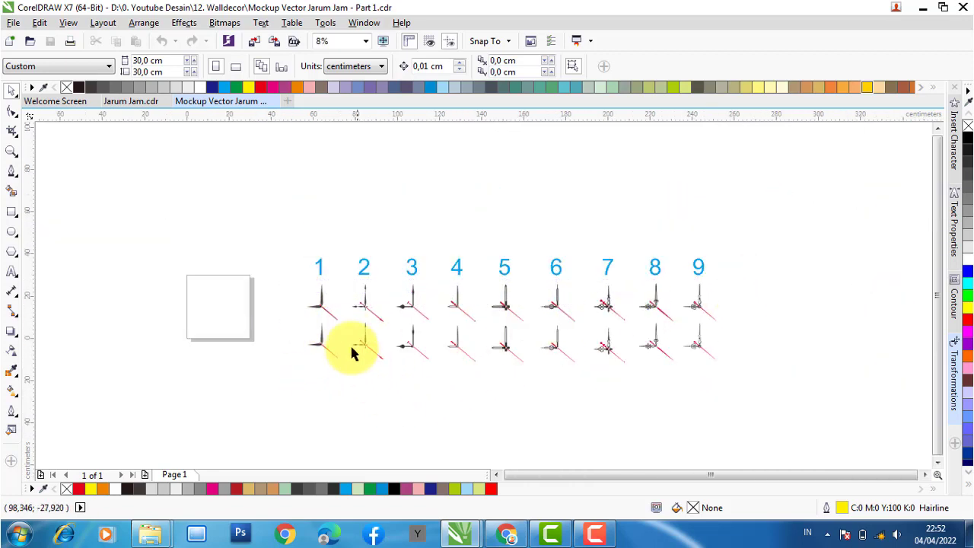
pyautogui.scroll(2, 337, 326)
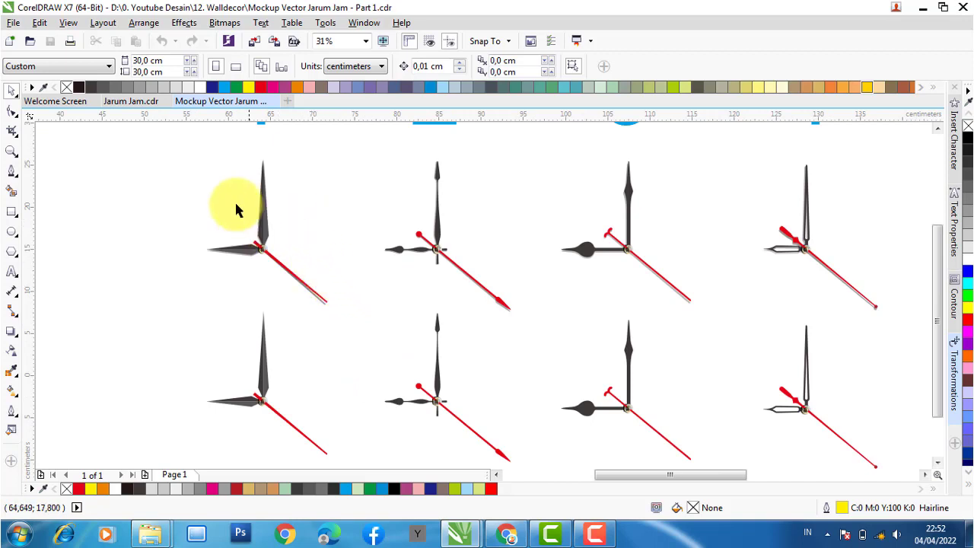
pyautogui.moveTo(172, 145); pyautogui.dragTo(199, 312)
pyautogui.scroll(-1, 200, 312)
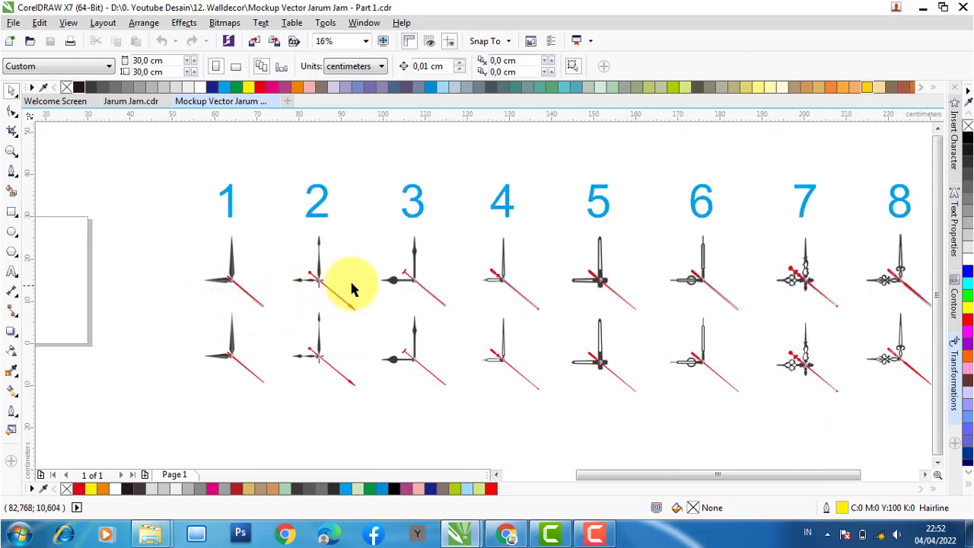
pyautogui.scroll(1, 346, 278)
pyautogui.moveTo(205, 186); pyautogui.dragTo(400, 356)
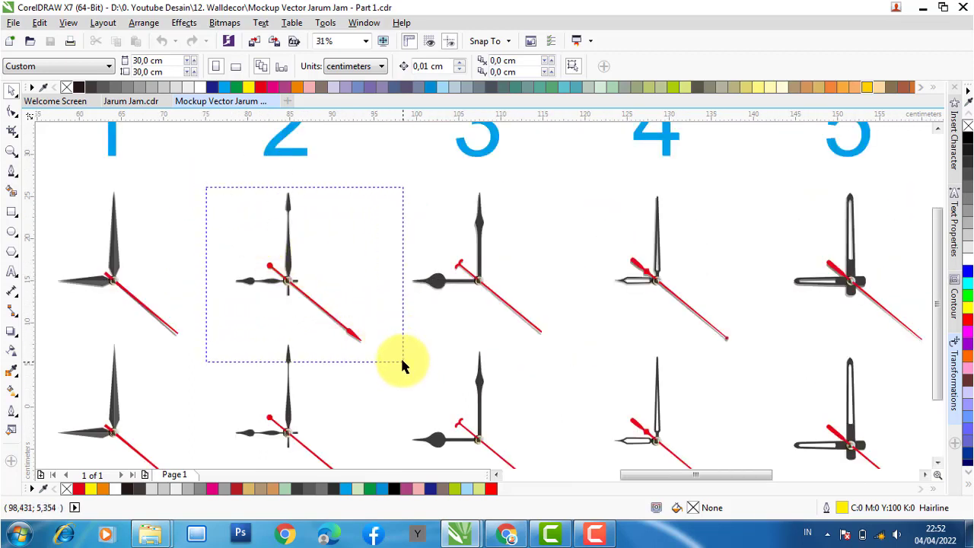
pyautogui.scroll(1, 299, 274)
pyautogui.scroll(-1, 276, 283)
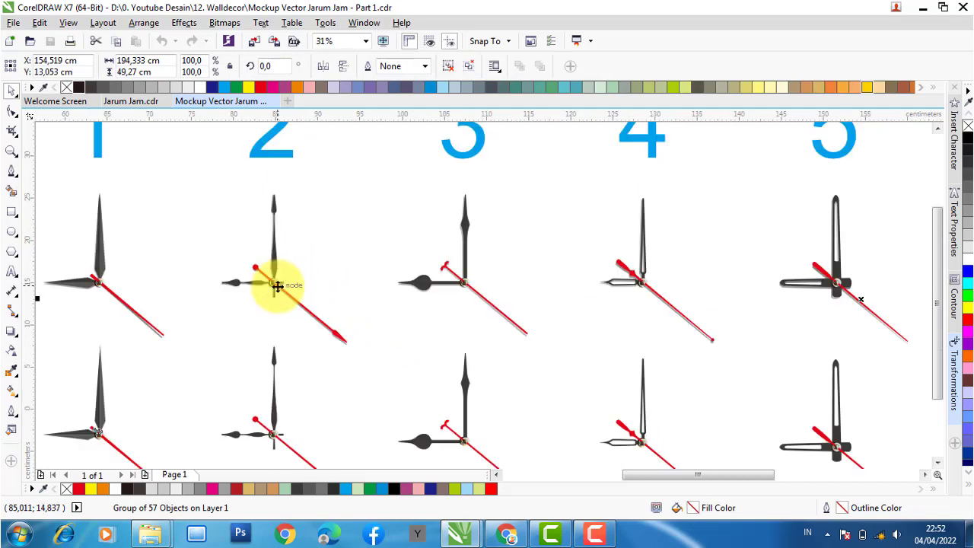
# Step: Examine the upper-row clock-hand sets 3, 4, 5 and 6 up close, one after another
pyautogui.scroll(1, 535, 259)
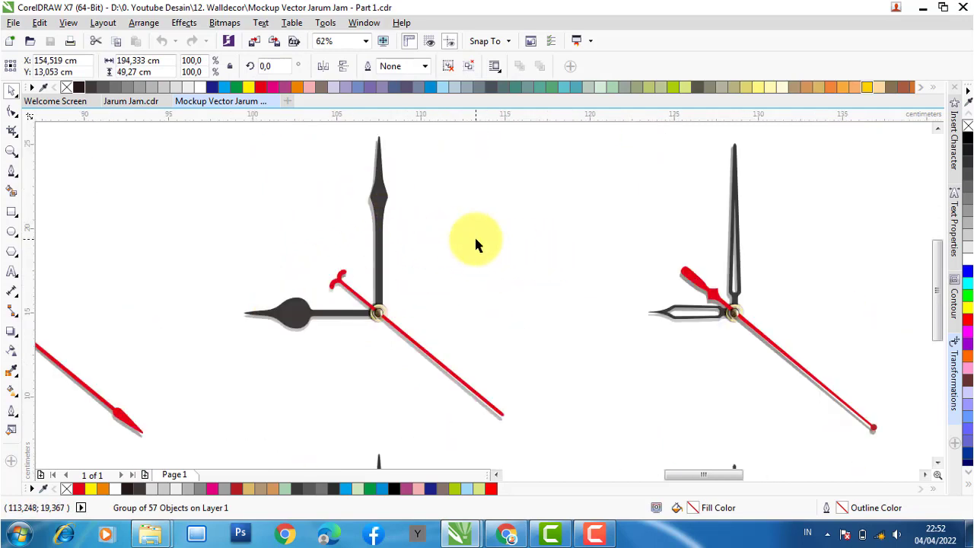
pyautogui.click(460, 255)
pyautogui.scroll(-1, 261, 312)
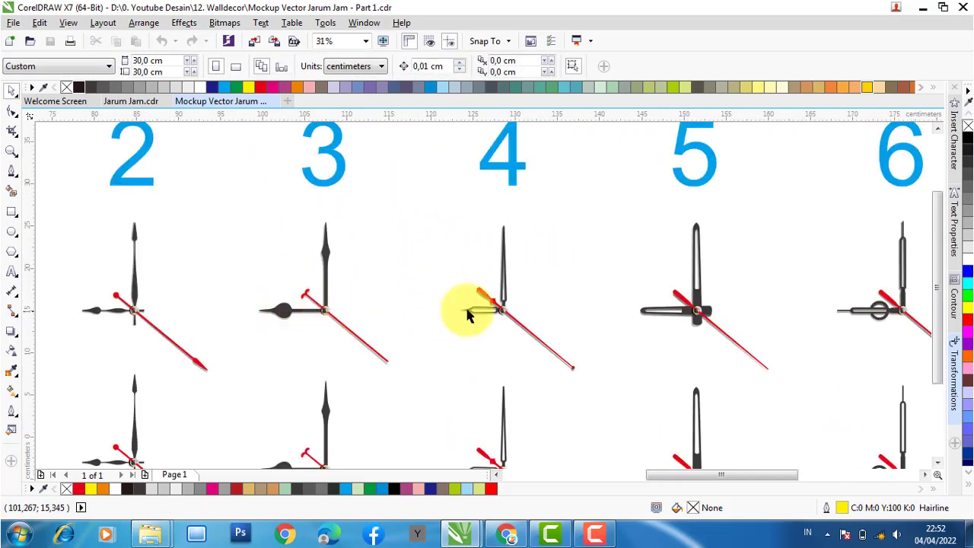
pyautogui.scroll(1, 581, 295)
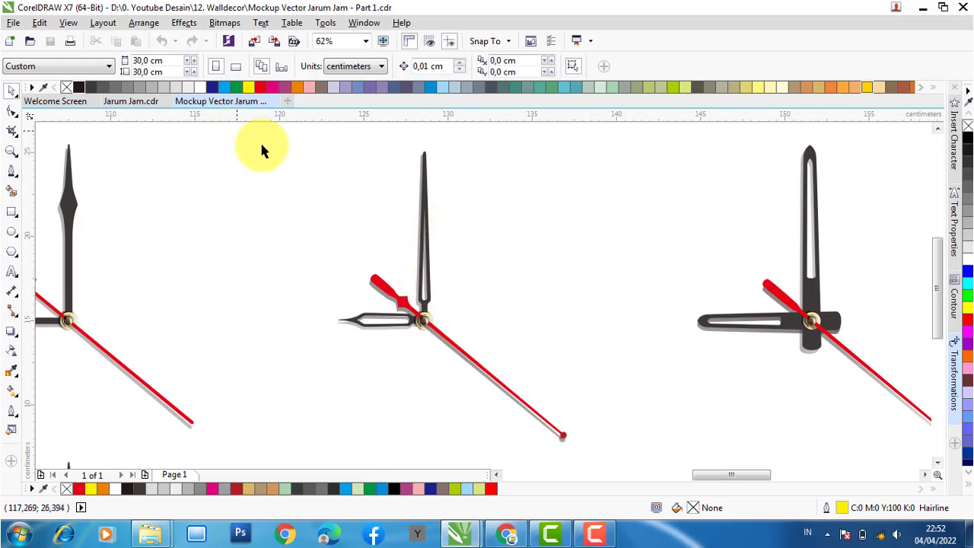
pyautogui.moveTo(238, 131); pyautogui.dragTo(324, 293)
pyautogui.scroll(-1, 325, 292)
pyautogui.scroll(1, 648, 284)
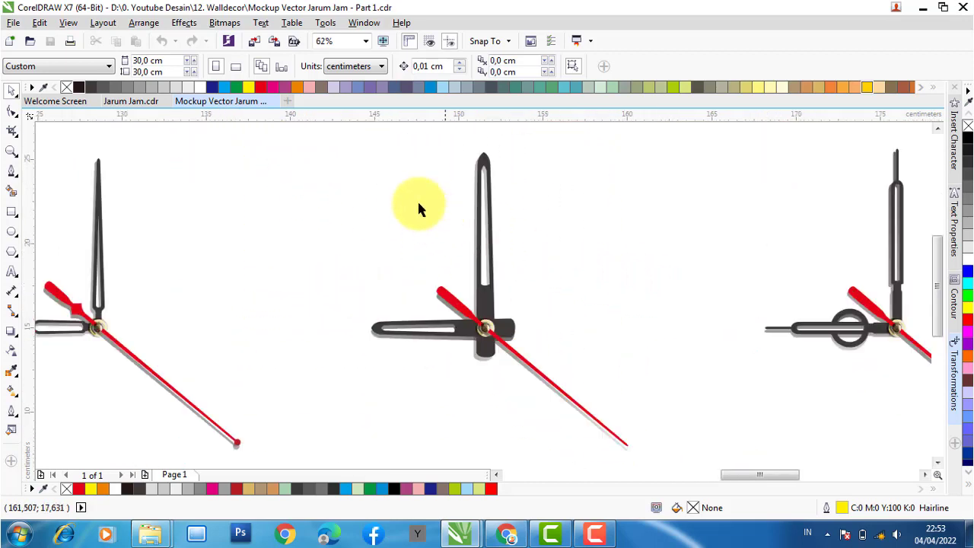
pyautogui.moveTo(317, 137); pyautogui.dragTo(685, 461)
pyautogui.scroll(-2, 285, 263)
pyautogui.scroll(2, 439, 271)
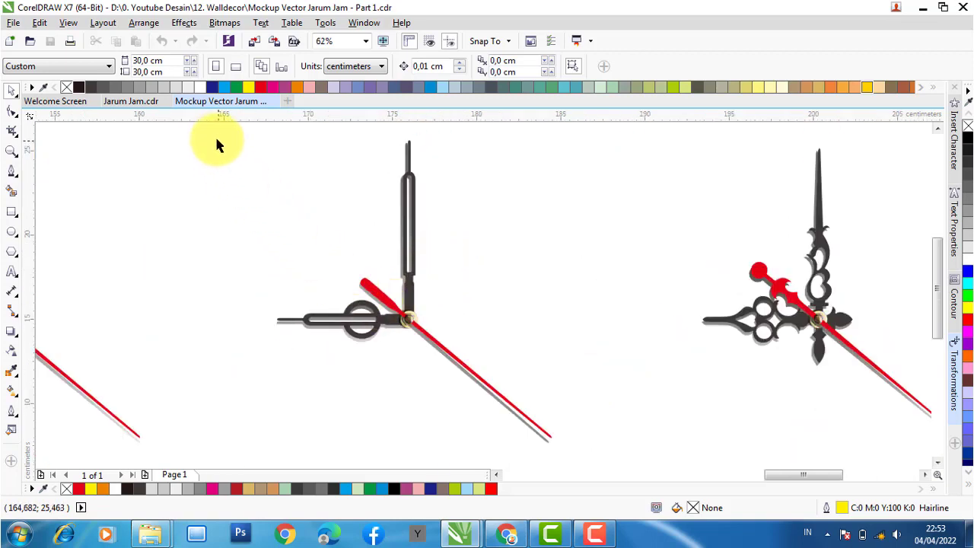
pyautogui.moveTo(316, 162); pyautogui.dragTo(593, 456)
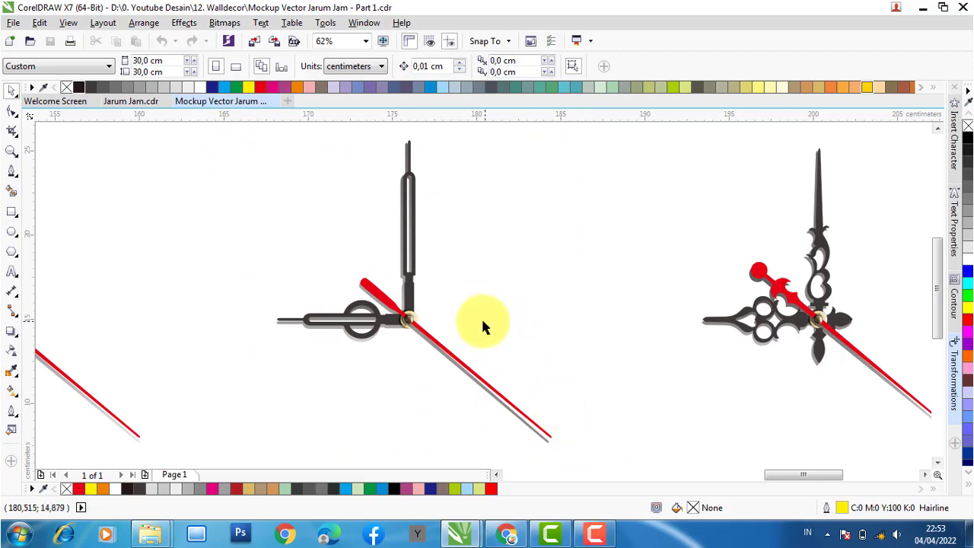
# Step: Examine the ornate upper-row clock-hand sets 7, 8 and 9 up close, then the whole two-row layout
pyautogui.scroll(-3, 415, 325)
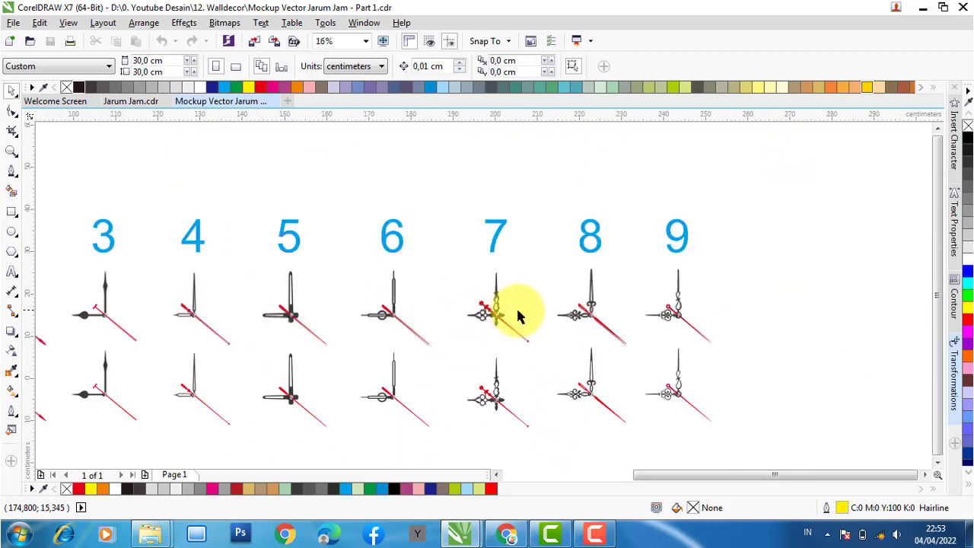
pyautogui.scroll(1, 535, 316)
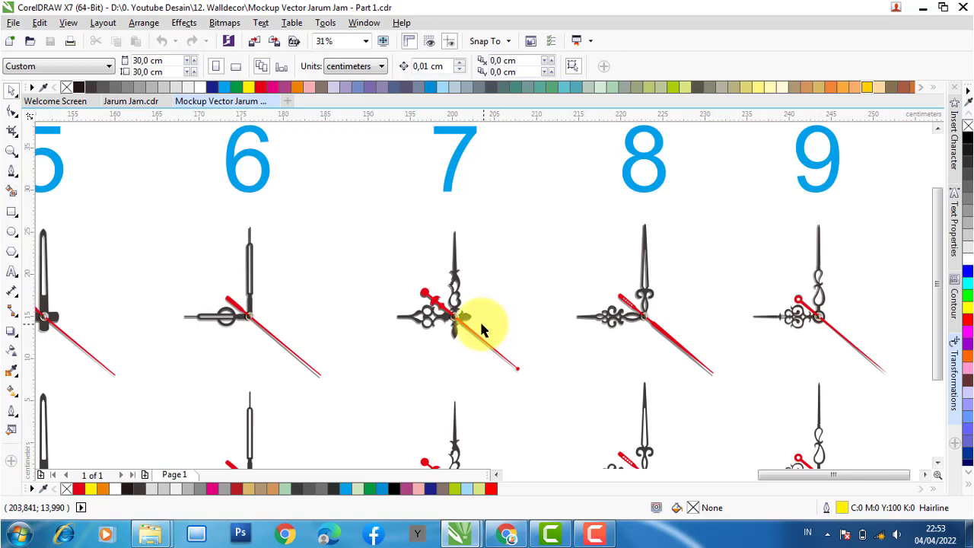
pyautogui.scroll(1, 487, 316)
pyautogui.scroll(1, 480, 313)
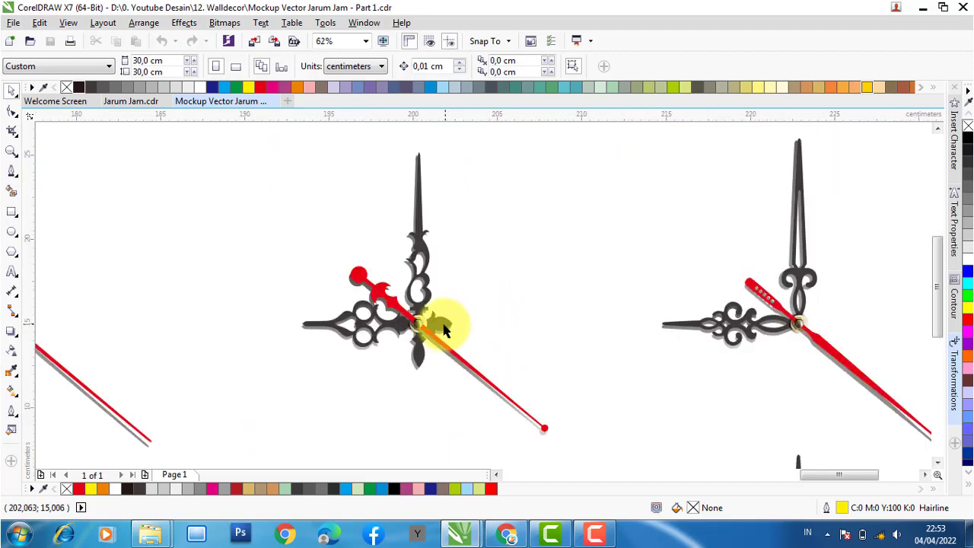
pyautogui.scroll(-1, 335, 312)
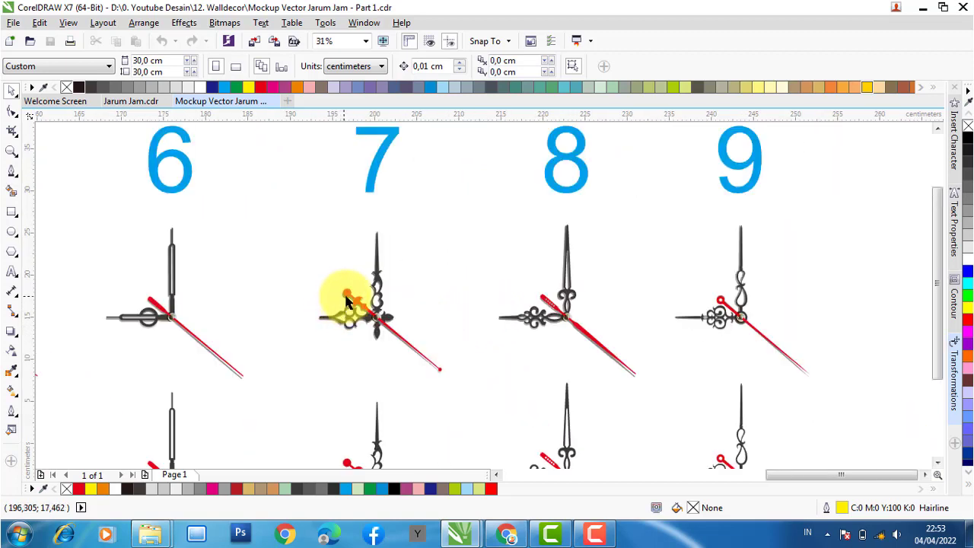
pyautogui.scroll(-1, 355, 294)
pyautogui.scroll(1, 438, 312)
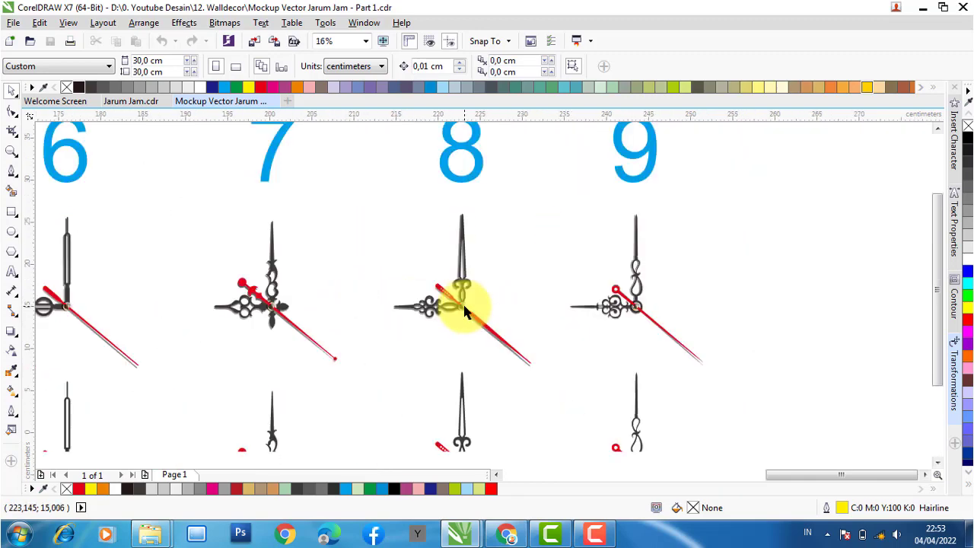
pyautogui.scroll(1, 473, 306)
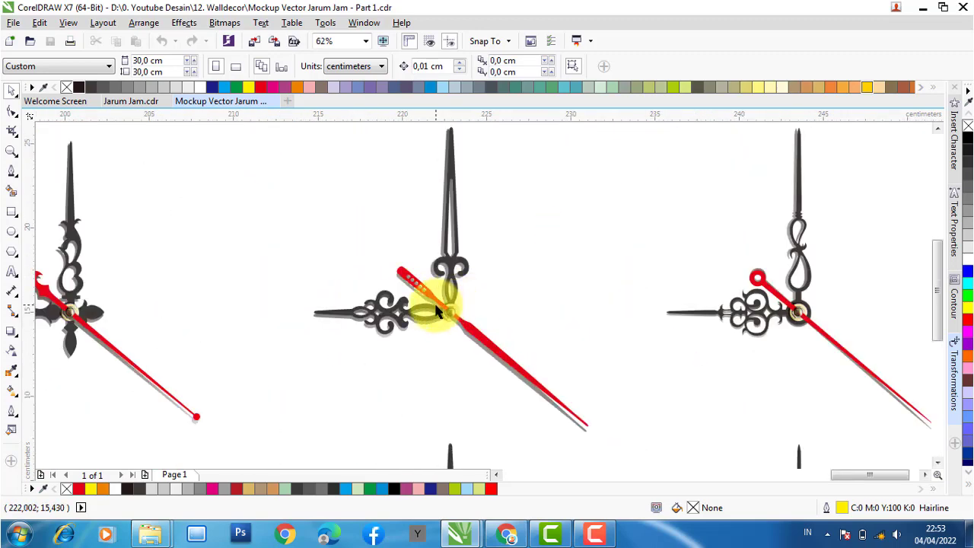
pyautogui.scroll(-1, 439, 312)
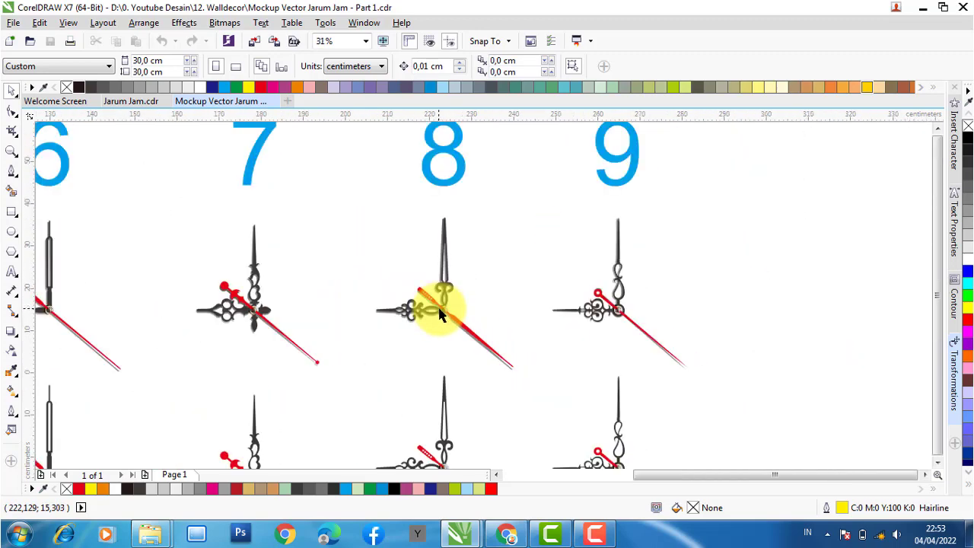
pyautogui.scroll(-1, 435, 309)
pyautogui.scroll(1, 540, 306)
pyautogui.scroll(1, 538, 305)
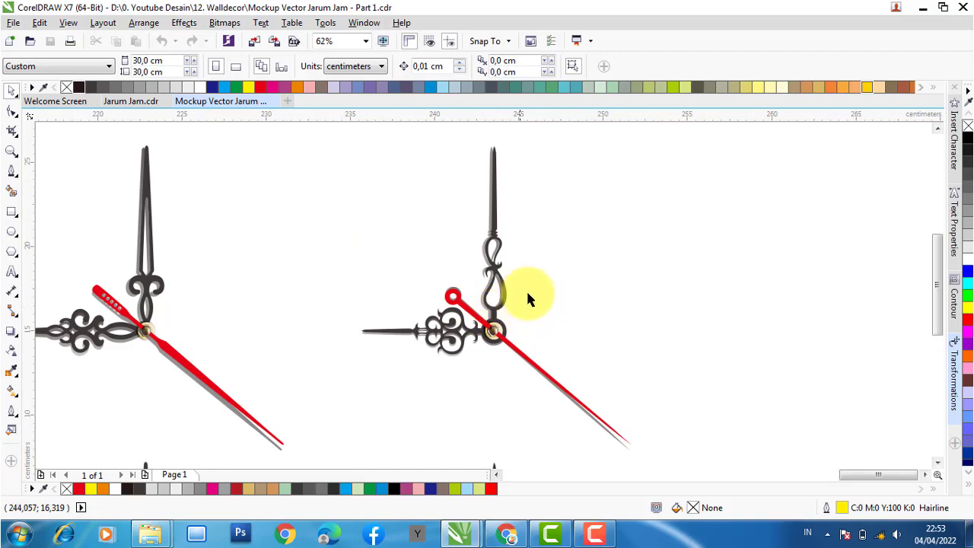
pyautogui.scroll(-1, 532, 288)
pyautogui.scroll(-2, 542, 292)
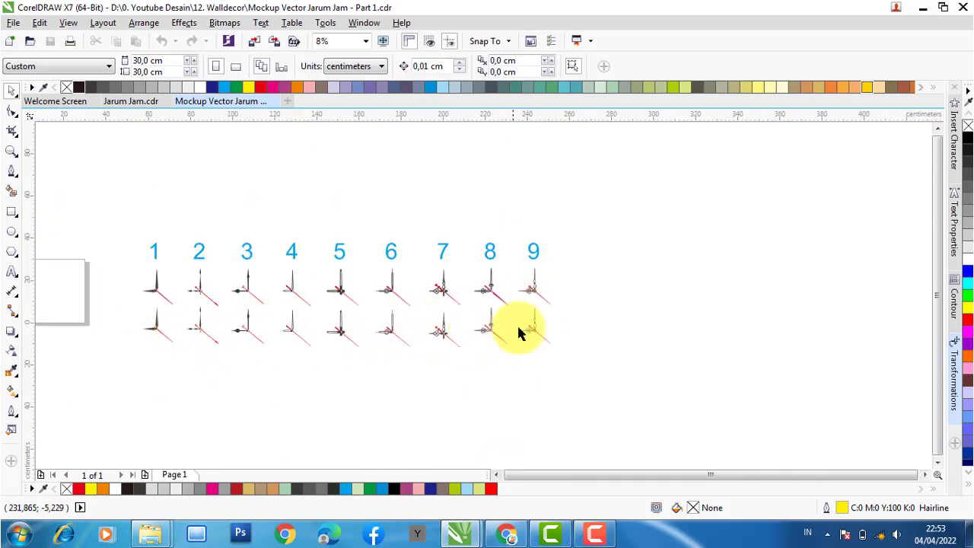
# Step: Ungroup the whole collection of clock-hand designs into individual objects and clear the selection
pyautogui.scroll(2, 532, 332)
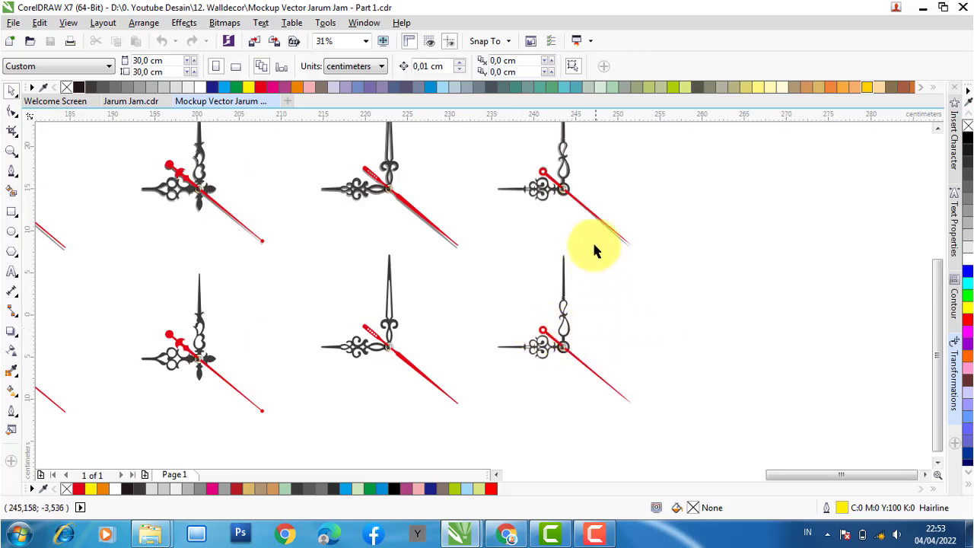
pyautogui.scroll(1, 573, 352)
pyautogui.scroll(1, 574, 357)
pyautogui.click(535, 329)
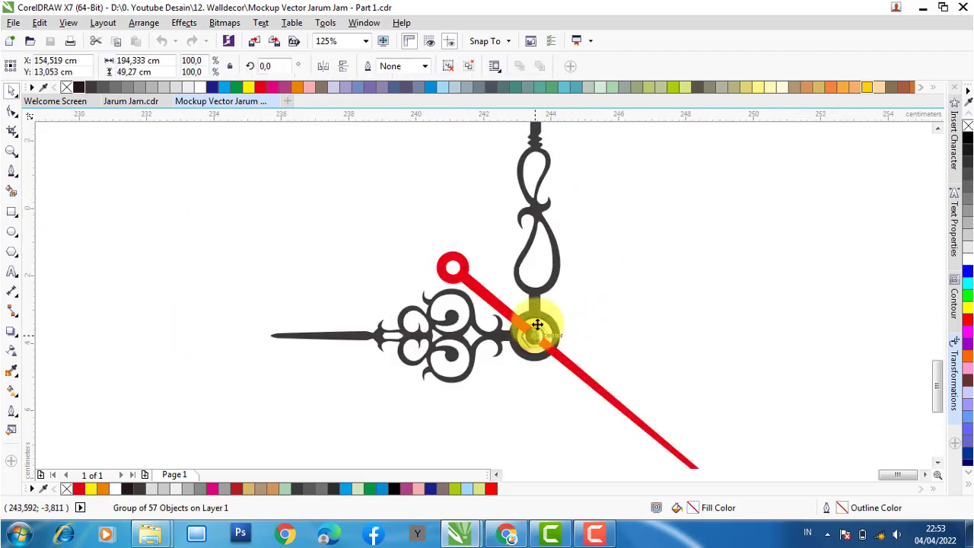
pyautogui.click(471, 69)
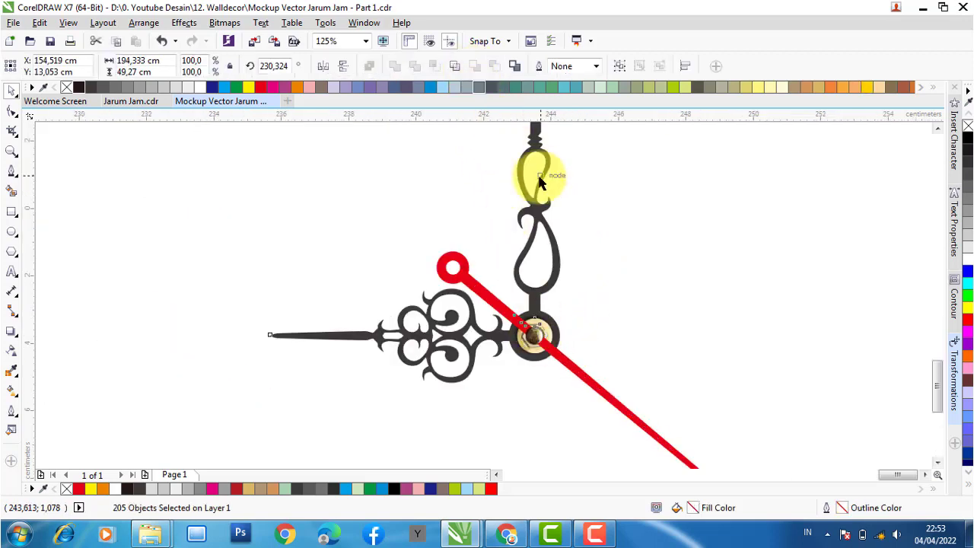
pyautogui.click(728, 266)
# Step: Move the round cap, hex nut and gold washer out of the hub of lower-row set 9 and place them beside it
pyautogui.scroll(-1, 480, 305)
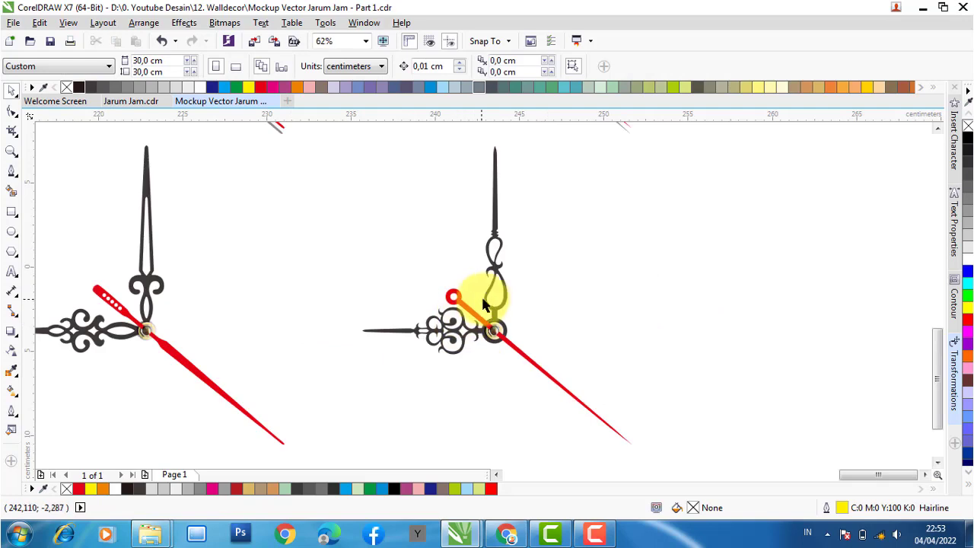
pyautogui.scroll(1, 514, 322)
pyautogui.scroll(3, 496, 348)
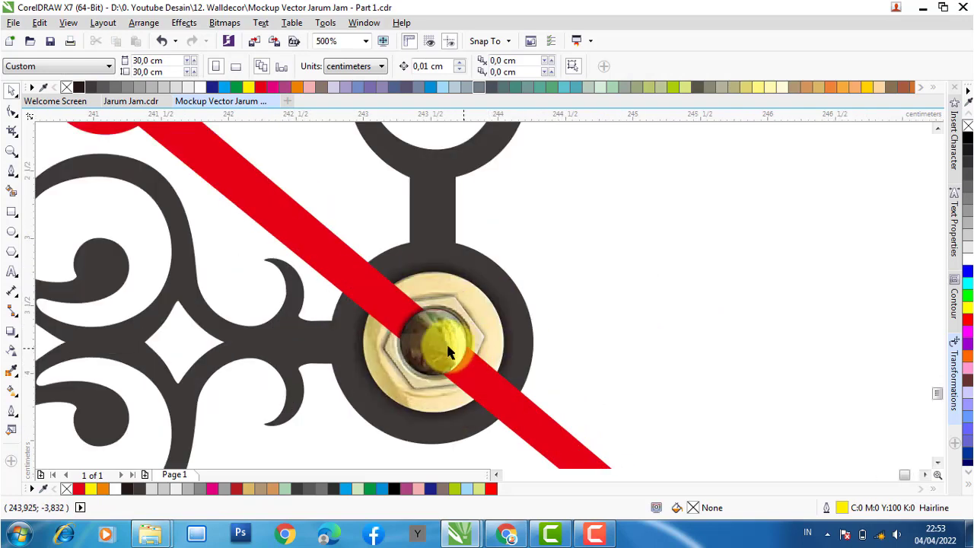
pyautogui.click(443, 339)
pyautogui.moveTo(434, 335); pyautogui.dragTo(744, 287)
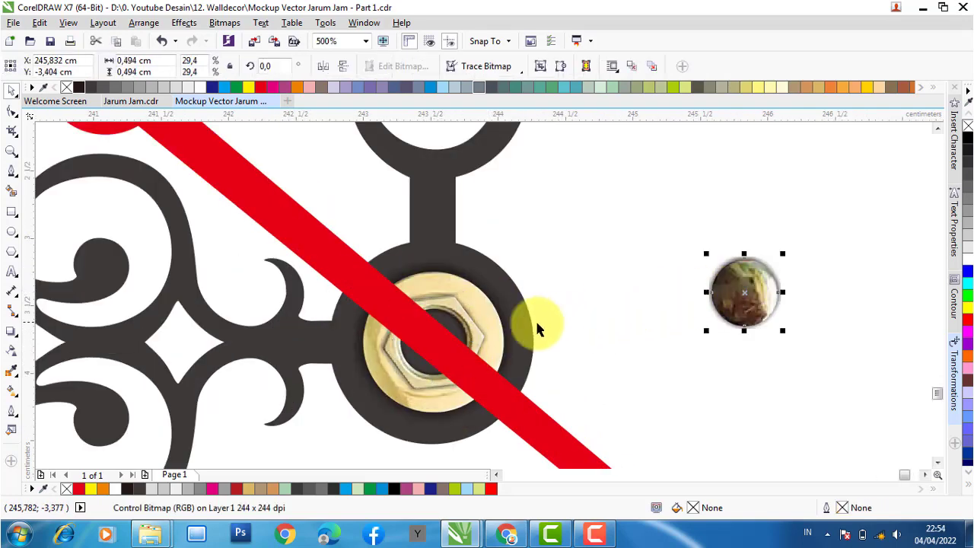
pyautogui.moveTo(449, 308); pyautogui.dragTo(639, 210)
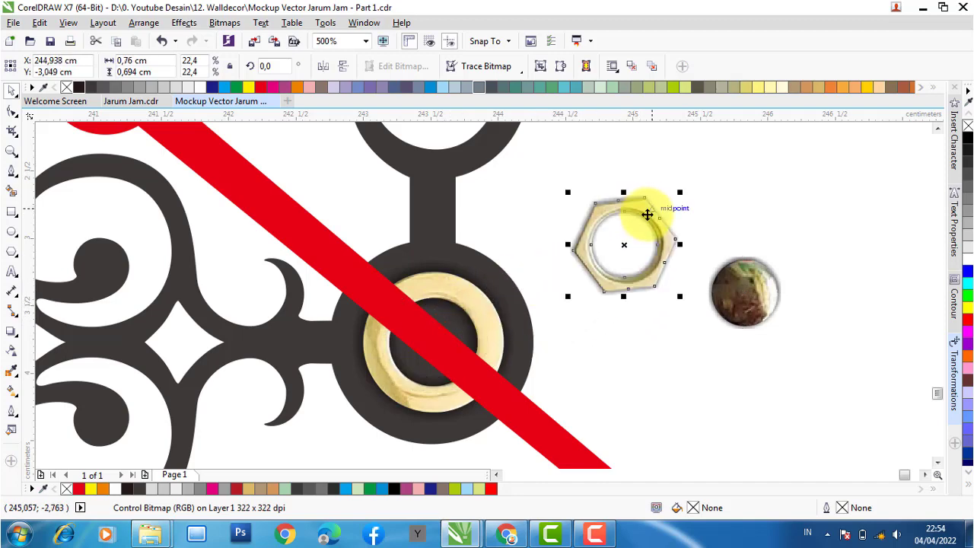
pyautogui.moveTo(481, 303); pyautogui.dragTo(701, 339)
pyautogui.scroll(2, 760, 351)
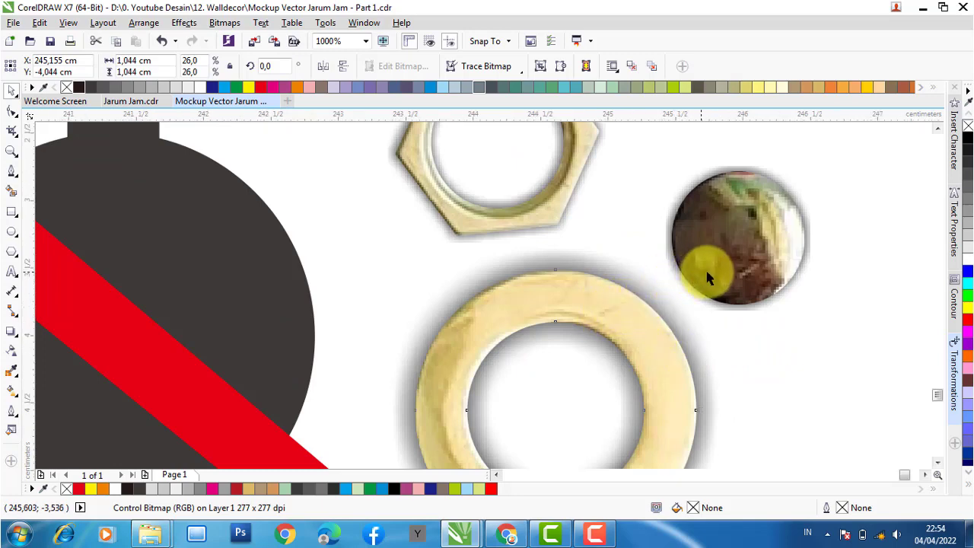
# Step: Move the hour, second and minute hands of lower-row set 9 away from their shared pivot
pyautogui.scroll(-3, 688, 270)
pyautogui.click(565, 266)
pyautogui.moveTo(452, 287); pyautogui.dragTo(339, 325)
pyautogui.moveTo(510, 251); pyautogui.dragTo(438, 293)
pyautogui.click(570, 200)
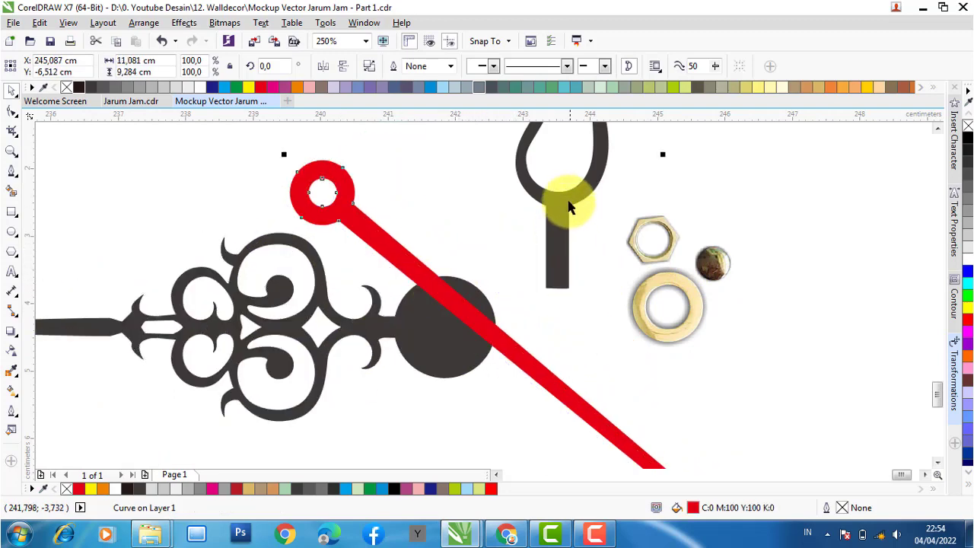
pyautogui.moveTo(570, 200); pyautogui.dragTo(497, 228)
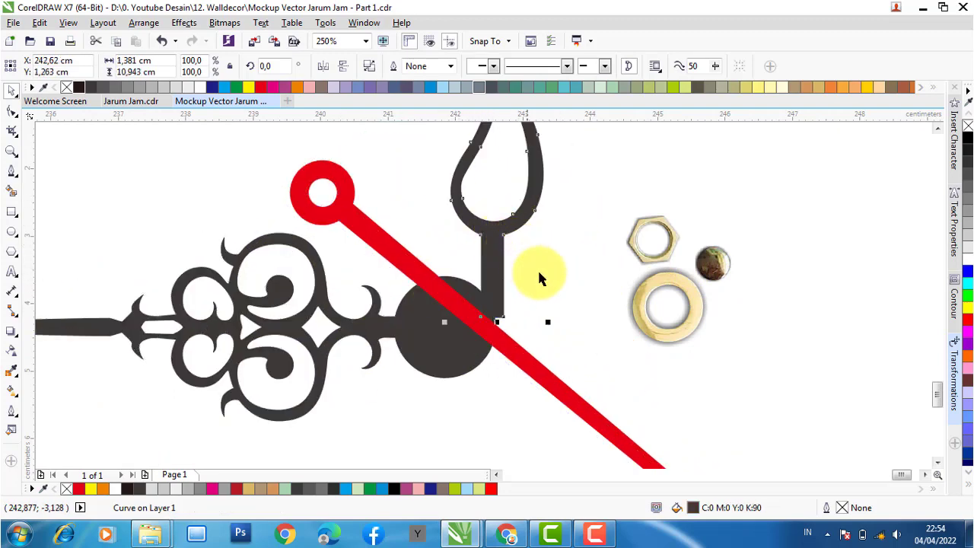
# Step: Undo the moves of the hands, washer, nut and cap of lower-row set 9
pyautogui.scroll(-2, 548, 272)
pyautogui.hotkey('ctrl', 'z')
pyautogui.hotkey('ctrl', 'z')
pyautogui.hotkey('ctrl', 'z')
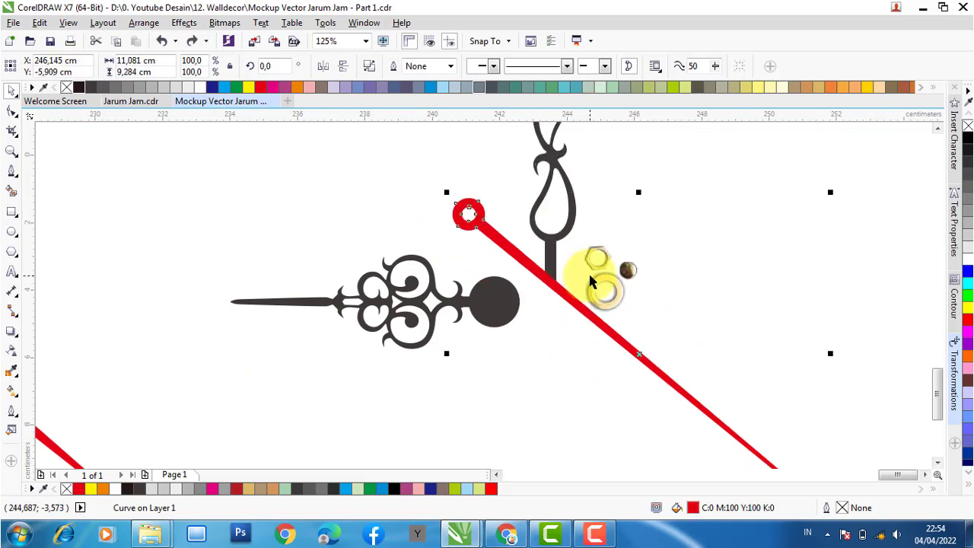
pyautogui.click(594, 280)
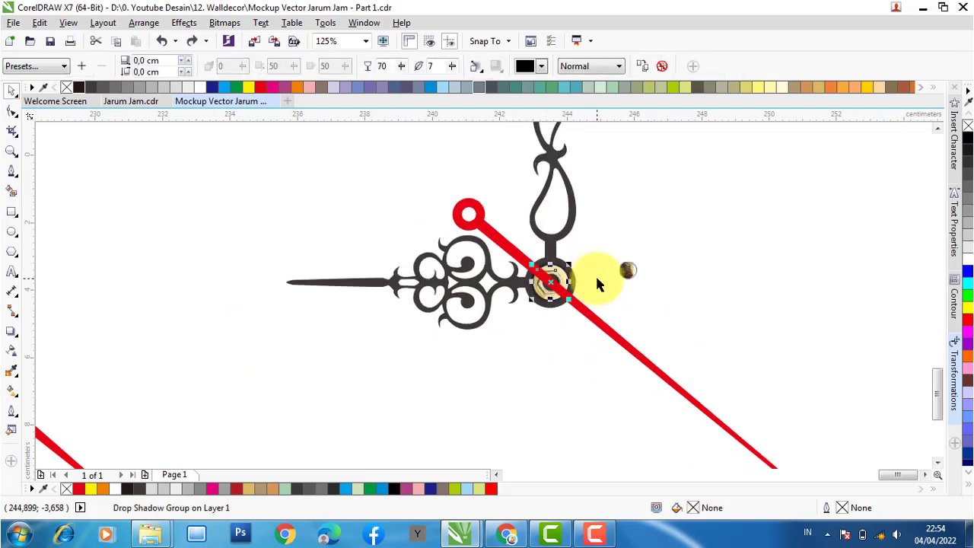
pyautogui.moveTo(593, 280); pyautogui.dragTo(542, 283)
# Step: Move the round center cap off the hub of lower-row set 9 into the empty space beside it
pyautogui.scroll(2, 564, 288)
pyautogui.scroll(2, 564, 287)
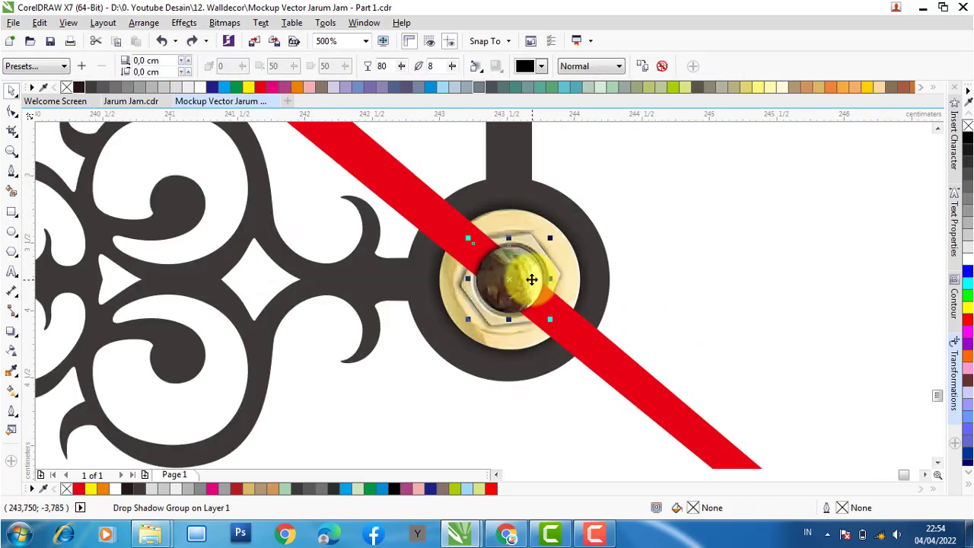
pyautogui.click(732, 263)
pyautogui.click(562, 264)
pyautogui.moveTo(562, 264); pyautogui.dragTo(685, 252)
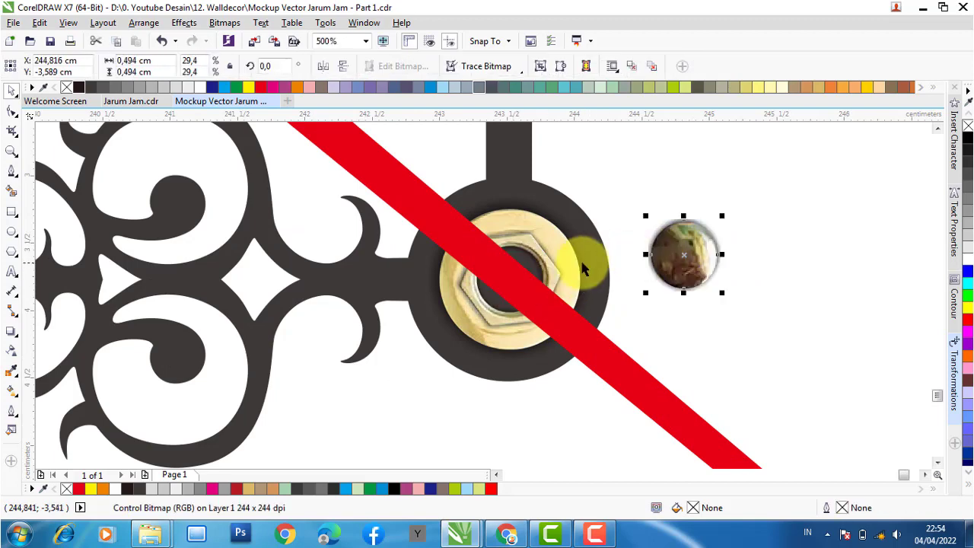
# Step: Move the red second hand clear of the hub and slide the hex nut partly off the gold washer
pyautogui.moveTo(521, 287); pyautogui.dragTo(656, 263)
pyautogui.scroll(-2, 658, 261)
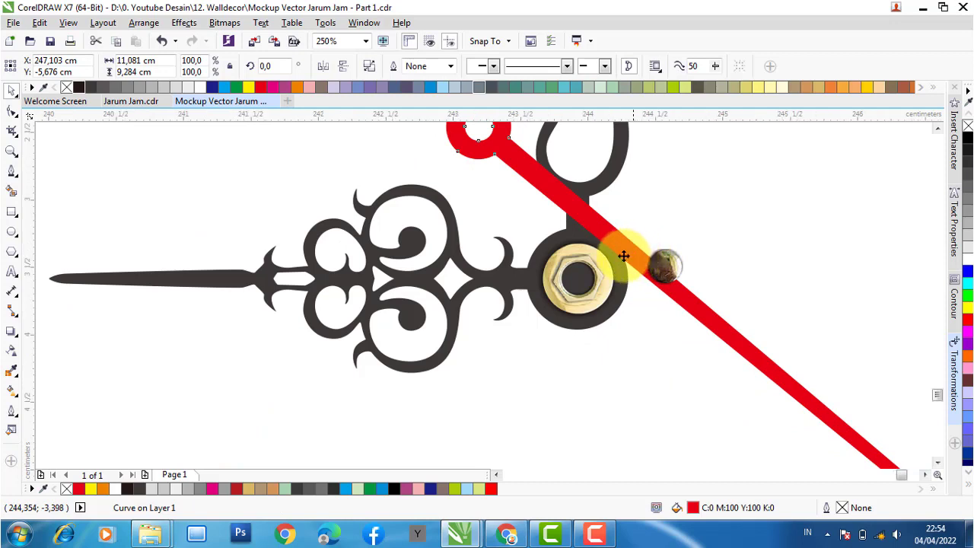
pyautogui.scroll(2, 624, 256)
pyautogui.moveTo(558, 271); pyautogui.dragTo(624, 271)
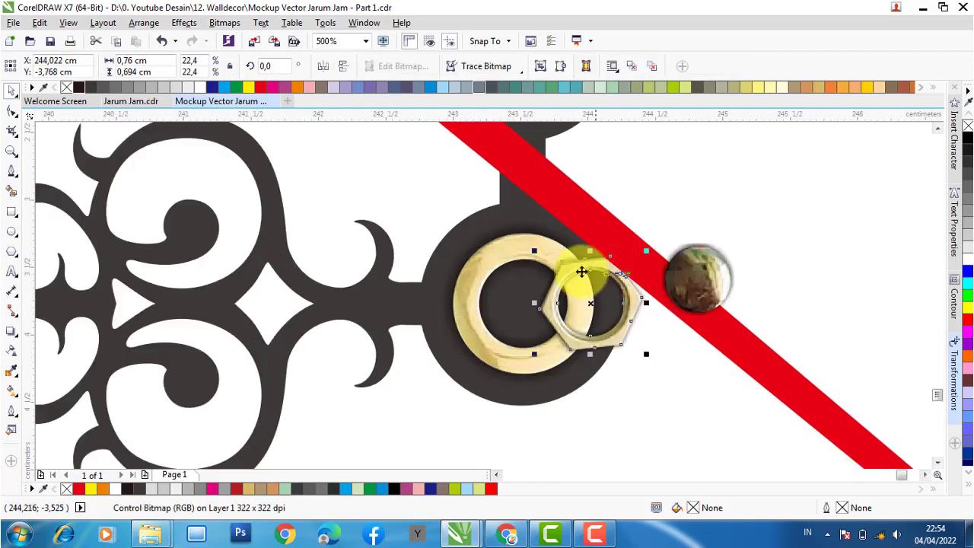
pyautogui.click(507, 256)
pyautogui.moveTo(507, 256); pyautogui.dragTo(509, 279)
# Step: Move the ornate hour hand out from under the washer and shift the minute hand away from the hub
pyautogui.moveTo(424, 290); pyautogui.dragTo(320, 294)
pyautogui.scroll(-2, 426, 286)
pyautogui.moveTo(408, 289); pyautogui.dragTo(373, 312)
pyautogui.moveTo(483, 210); pyautogui.dragTo(547, 188)
# Step: Undo all moves of lower-row set 9's hands, washer, nut and cap, and the ungrouping of the designs
pyautogui.scroll(-4, 438, 281)
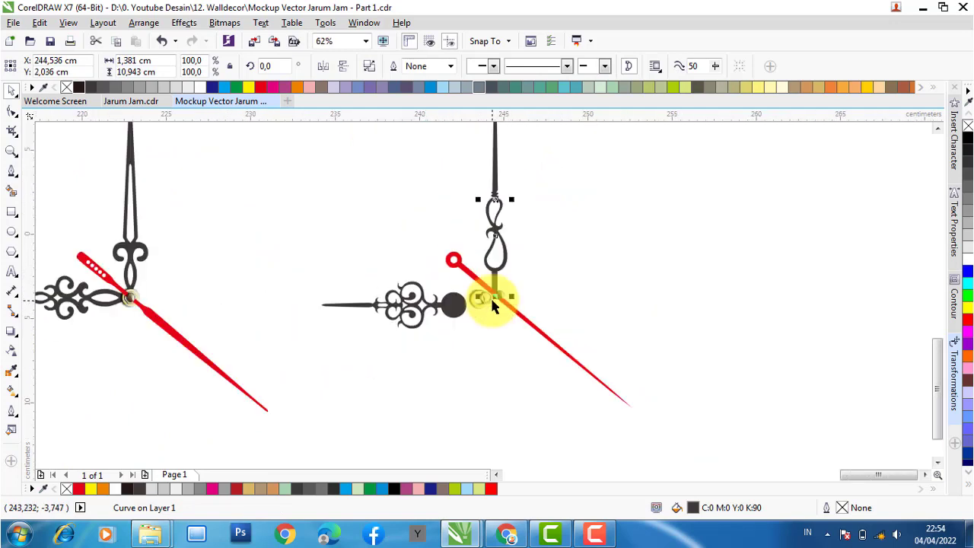
pyautogui.keyDown('shift'); pyautogui.click(504, 303); pyautogui.keyUp('shift')
pyautogui.press('c')
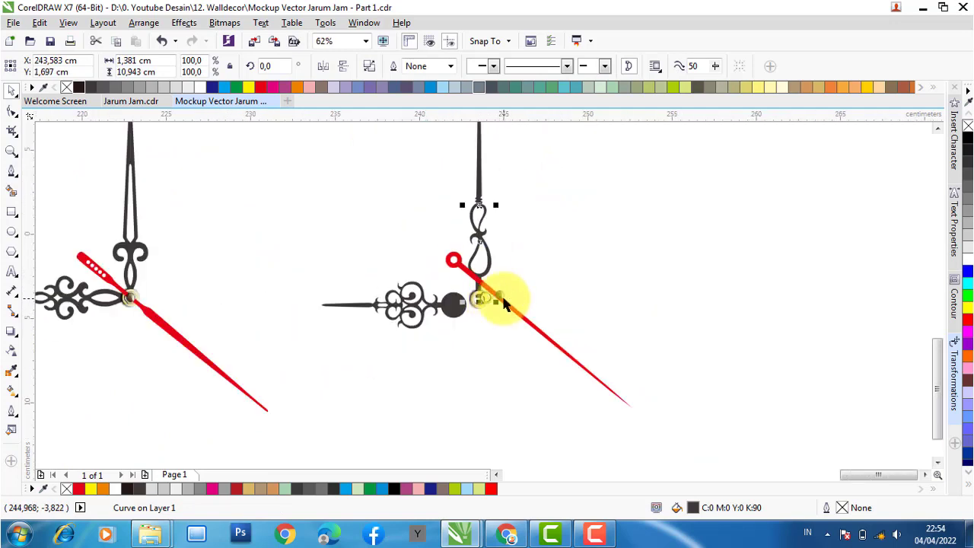
pyautogui.press('Tab')
pyautogui.keyDown('shift'); pyautogui.click(505, 303); pyautogui.keyUp('shift')
pyautogui.press('c')
pyautogui.press('e')
pyautogui.click(505, 303)
pyautogui.click(508, 302)
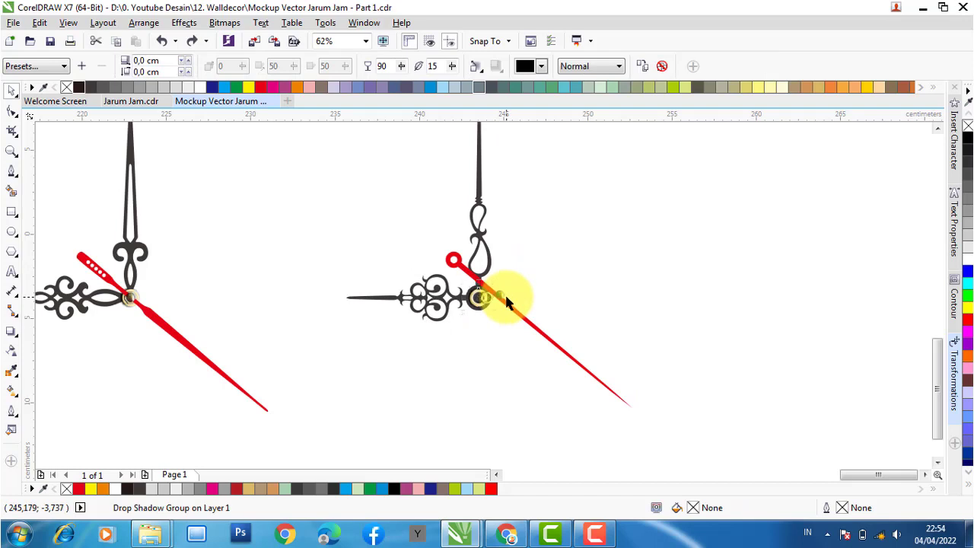
pyautogui.click(508, 303)
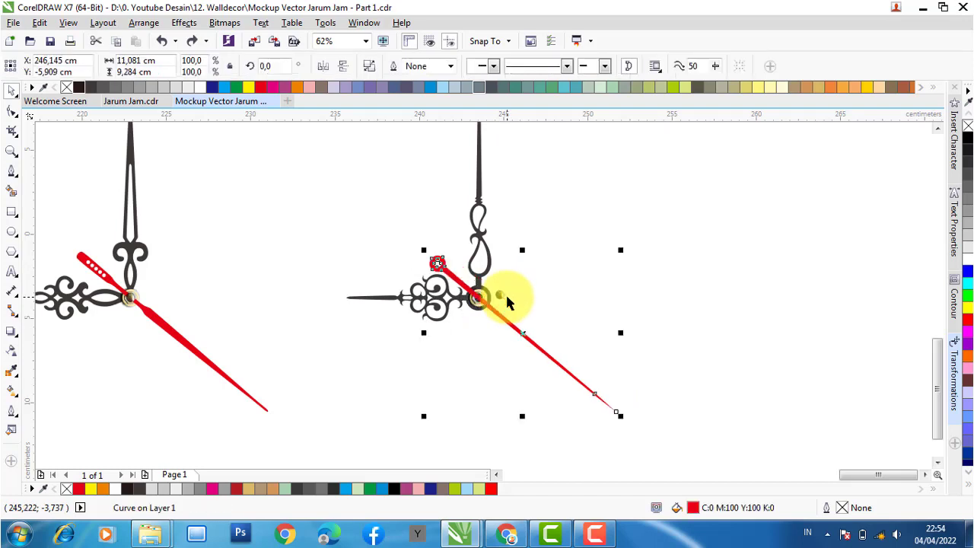
pyautogui.click(509, 303)
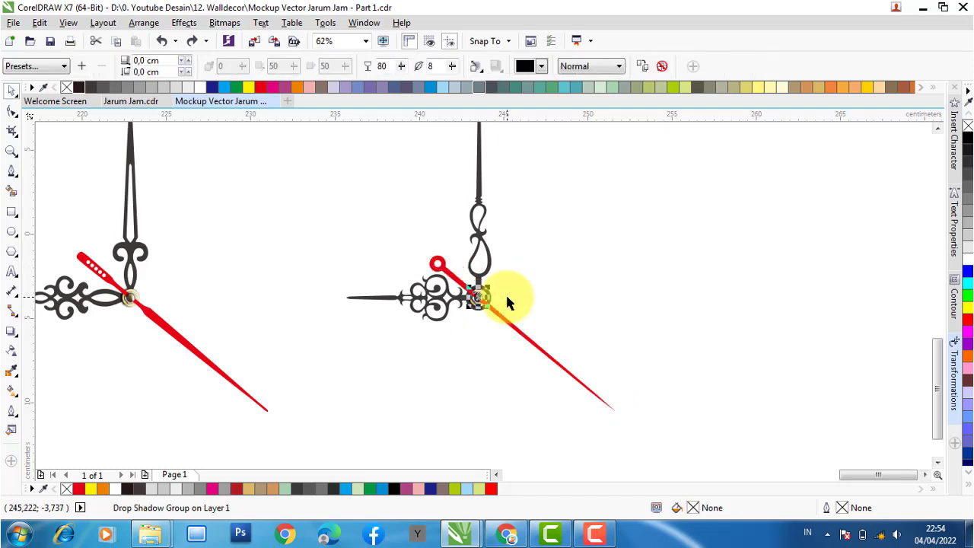
pyautogui.click(500, 302)
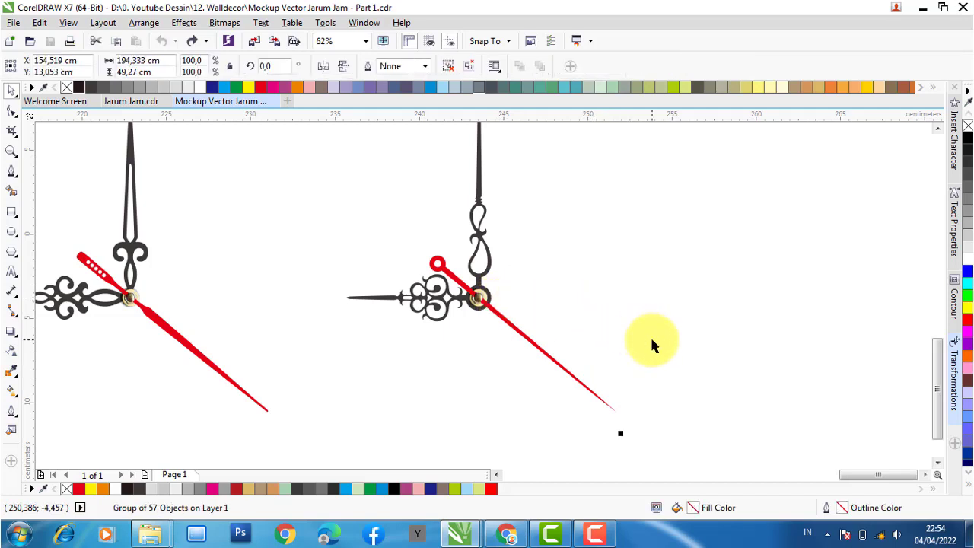
# Step: Inspect the reassembled hub and hands of lower-row set 9 up close, comparing them with the neighbouring sets
pyautogui.scroll(-2, 608, 356)
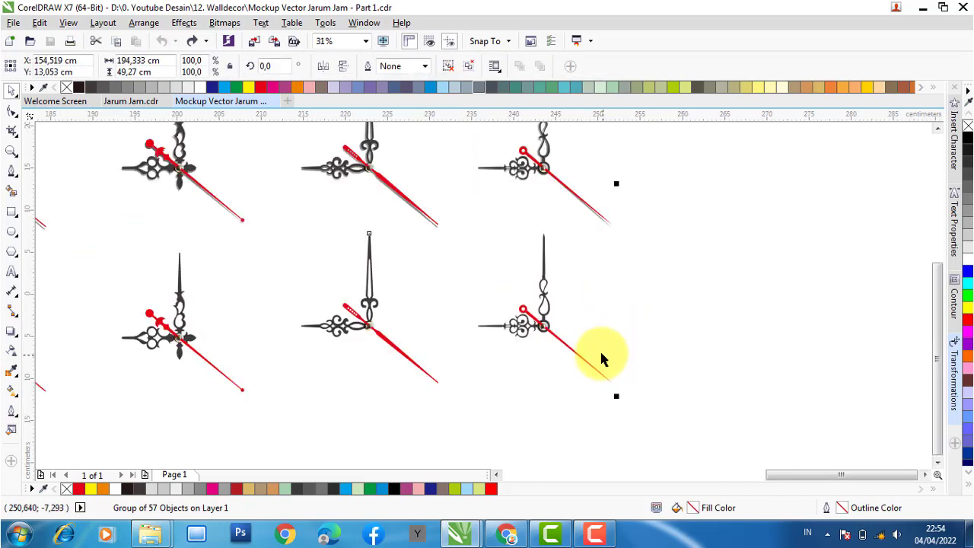
pyautogui.scroll(2, 538, 328)
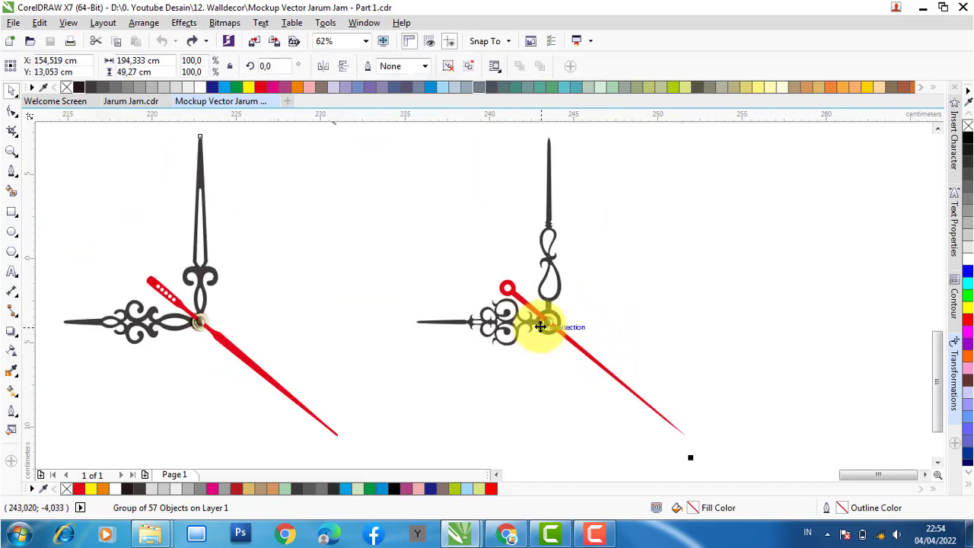
pyautogui.scroll(6, 539, 327)
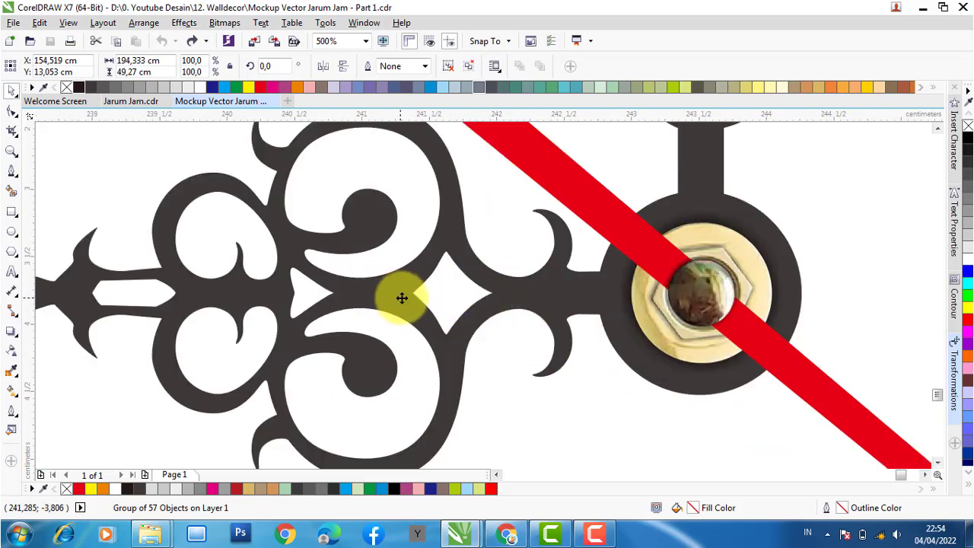
pyautogui.scroll(-4, 544, 337)
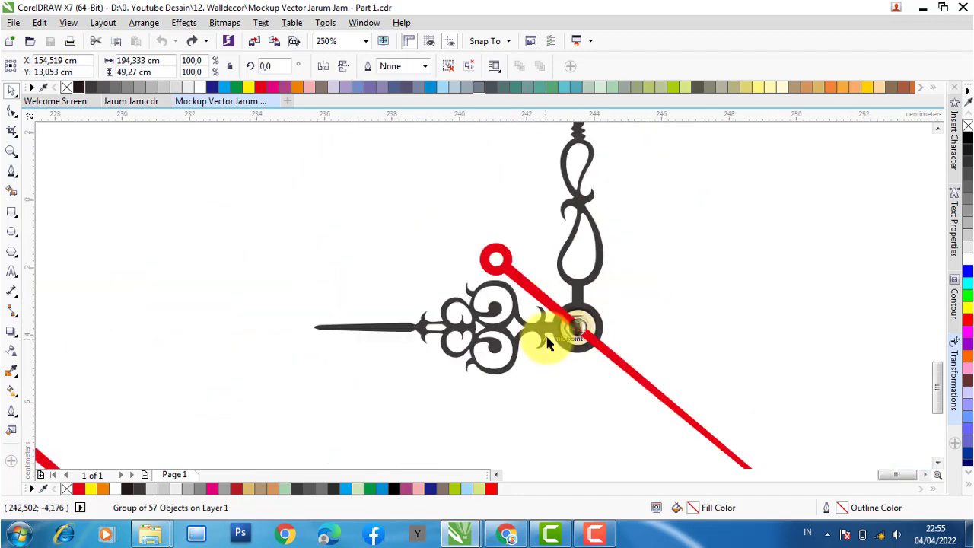
pyautogui.scroll(-2, 548, 340)
pyautogui.scroll(-1, 551, 337)
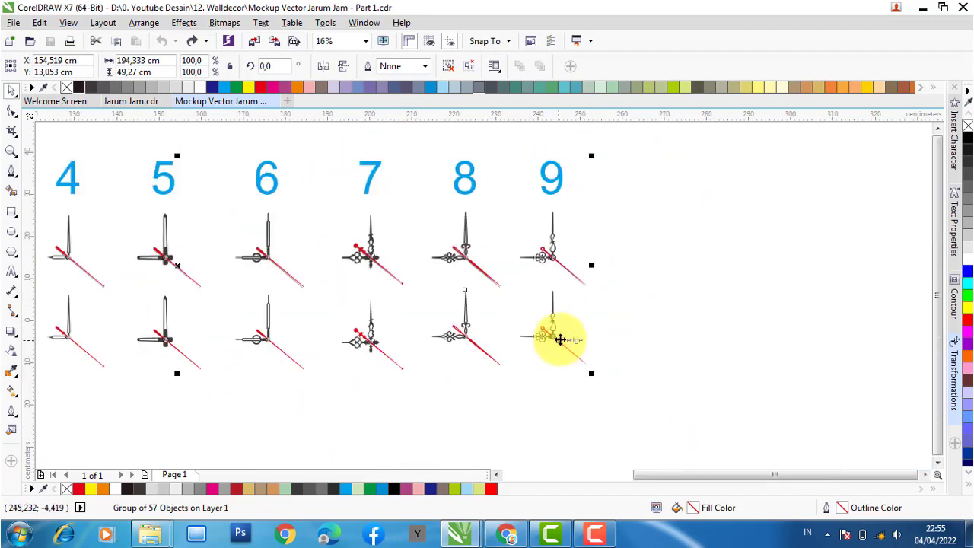
pyautogui.scroll(-1, 561, 344)
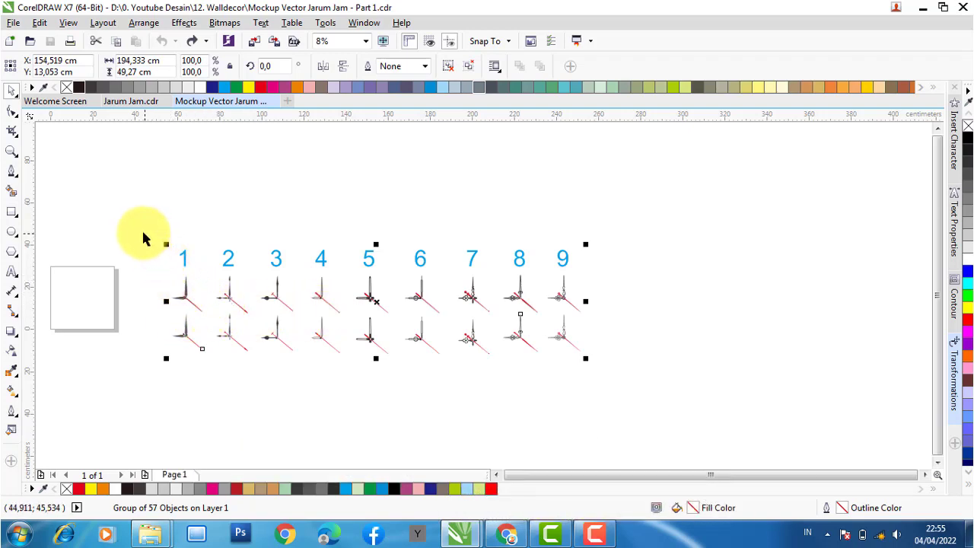
# Step: Select all nine numbered clock-hand designs in both rows by framing them together
pyautogui.moveTo(136, 203); pyautogui.dragTo(535, 354)
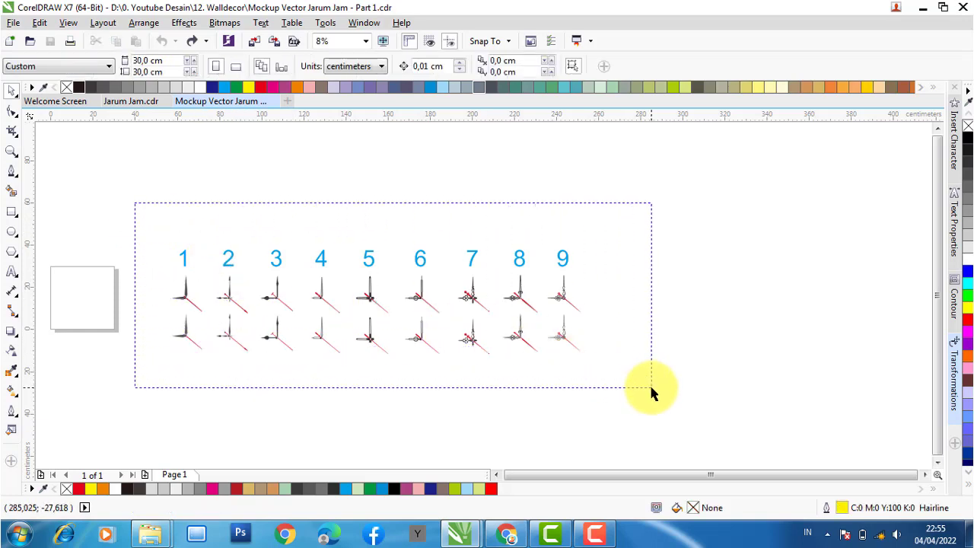
pyautogui.moveTo(651, 392); pyautogui.dragTo(650, 392)
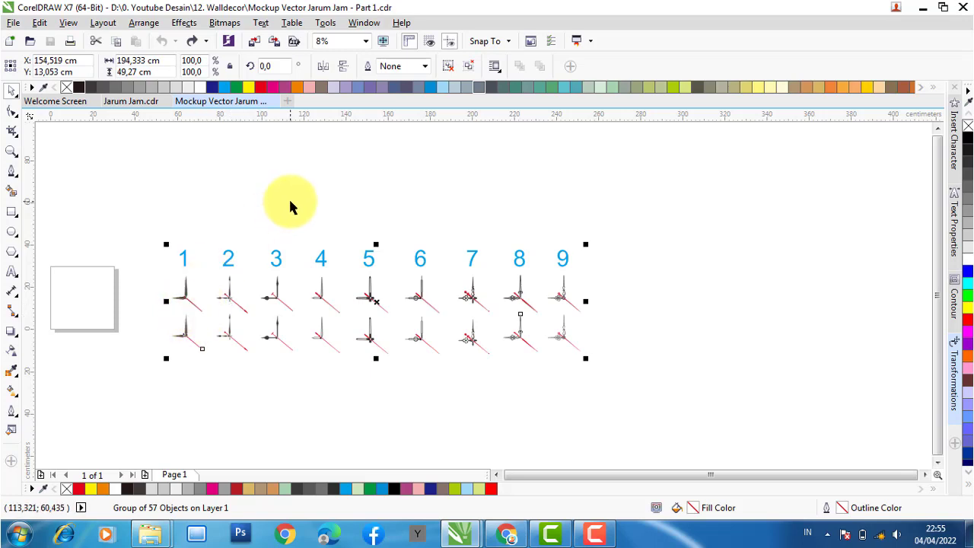
pyautogui.moveTo(138, 206); pyautogui.dragTo(639, 394)
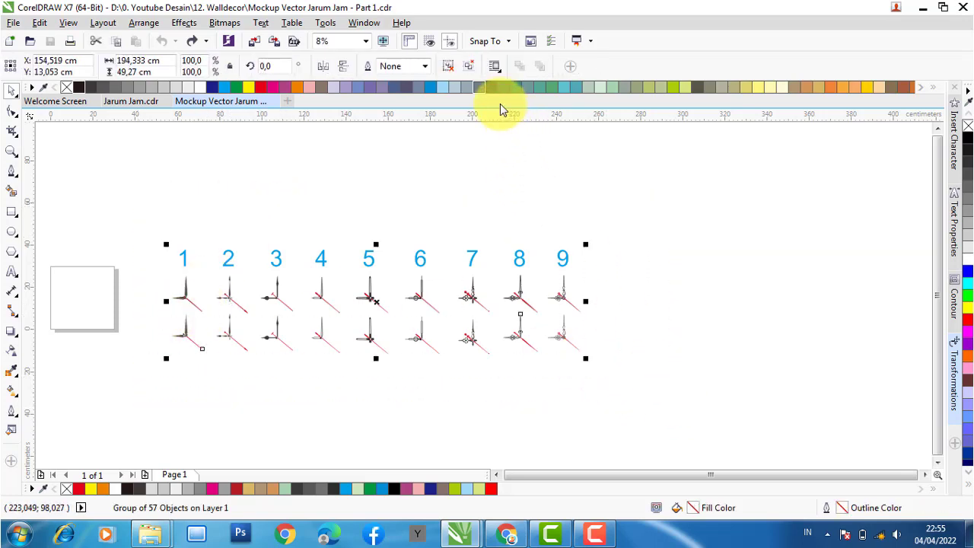
# Step: Deselect the designs and examine the complete overview of numbered sets 1 to 9 in both rows
pyautogui.click(365, 43)
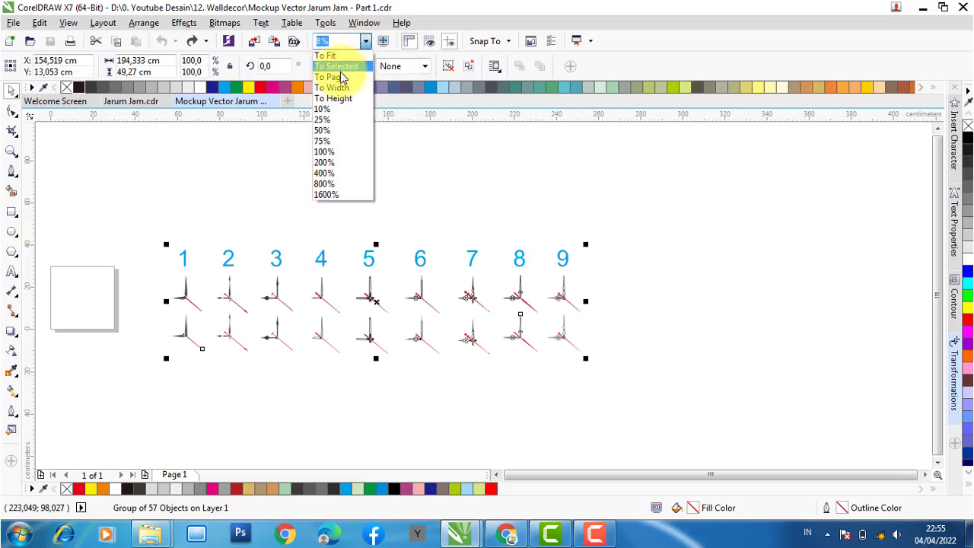
pyautogui.click(338, 77)
pyautogui.scroll(-2, 316, 194)
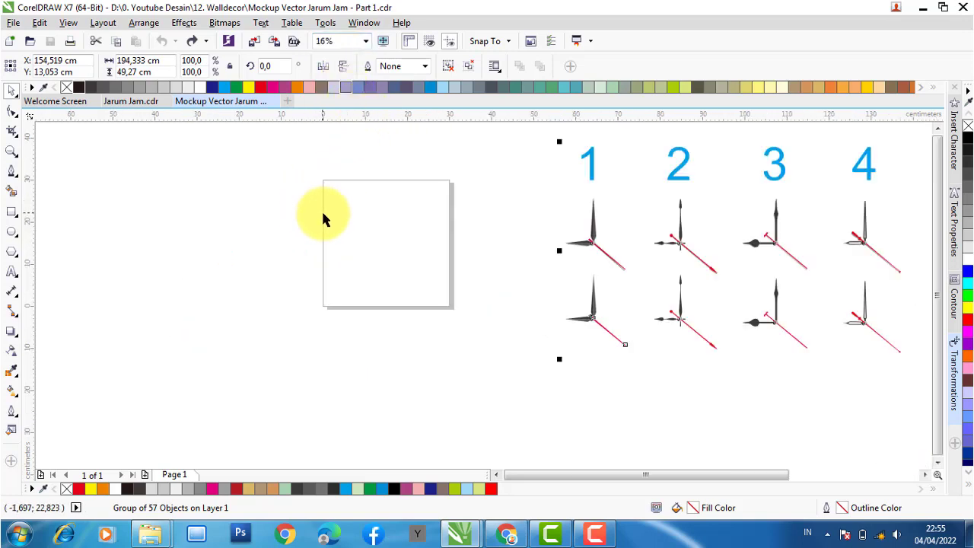
pyautogui.scroll(-2, 419, 232)
pyautogui.scroll(-2, 373, 226)
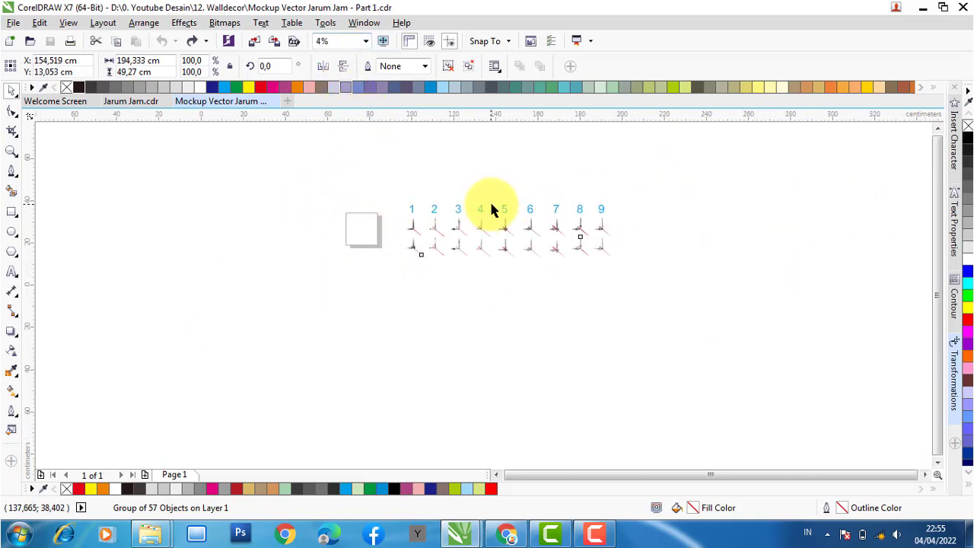
pyautogui.scroll(5, 491, 206)
pyautogui.click(793, 465)
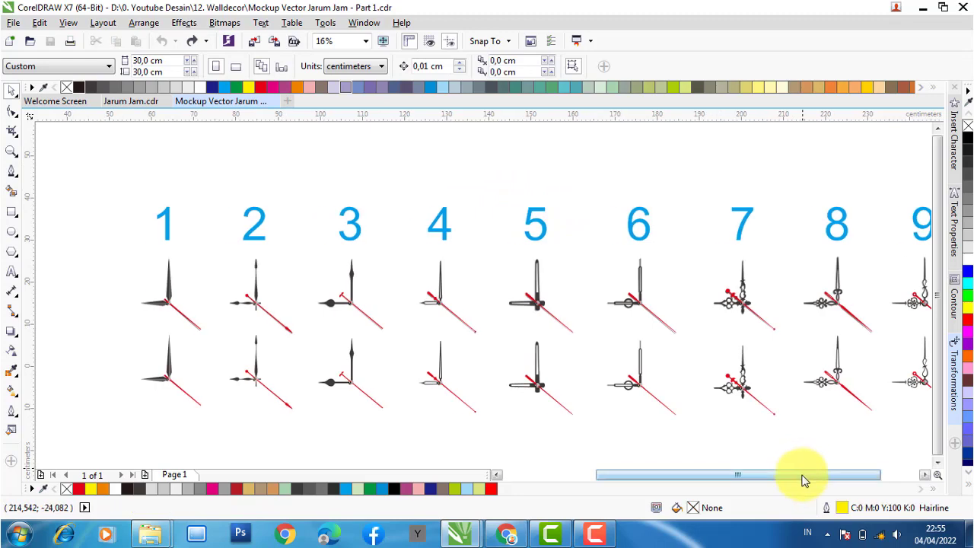
pyautogui.moveTo(800, 472); pyautogui.dragTo(813, 473)
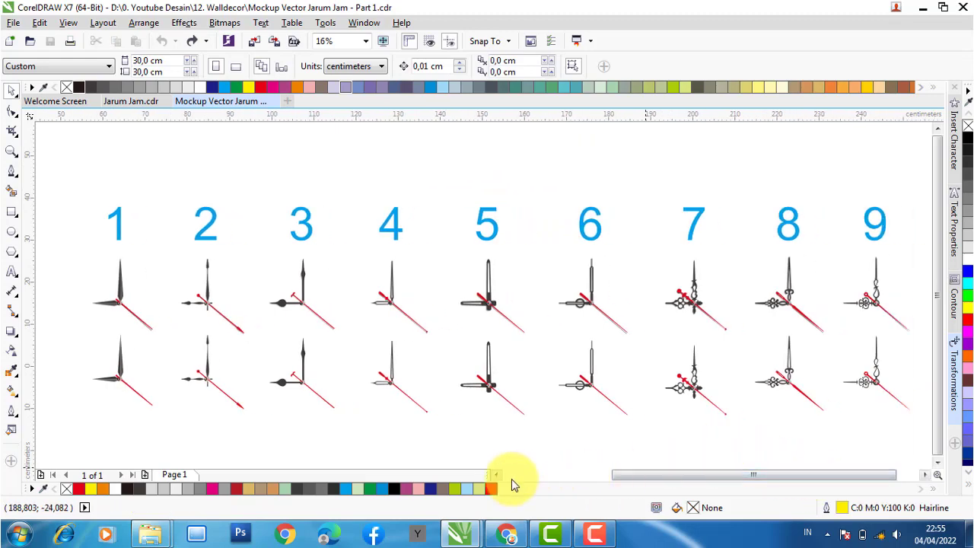
# Step: Switch to the 0. Youtube Tumbnail folder and open the Jarum Jam preview image in Windows Photo Viewer
pyautogui.moveTo(149, 532)
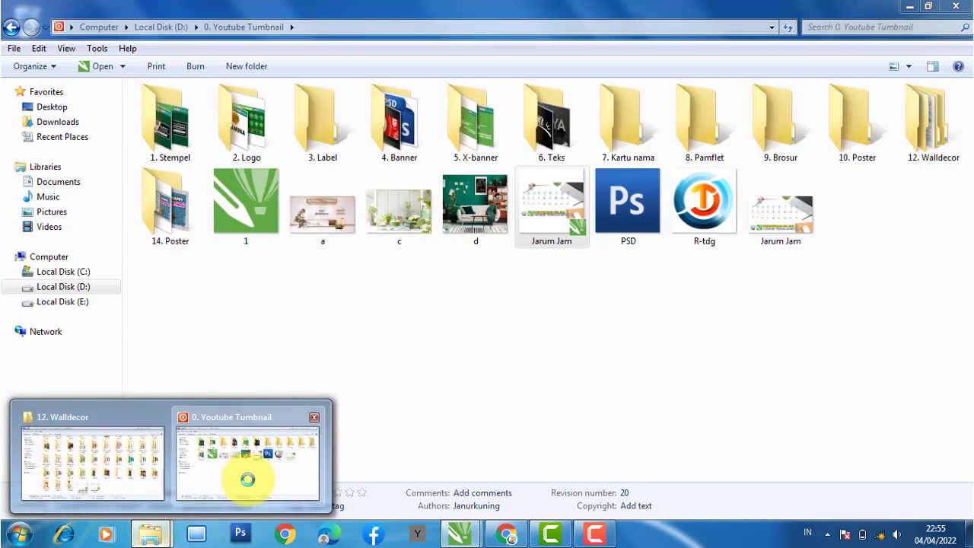
pyautogui.click(248, 422)
pyautogui.doubleClick(791, 216)
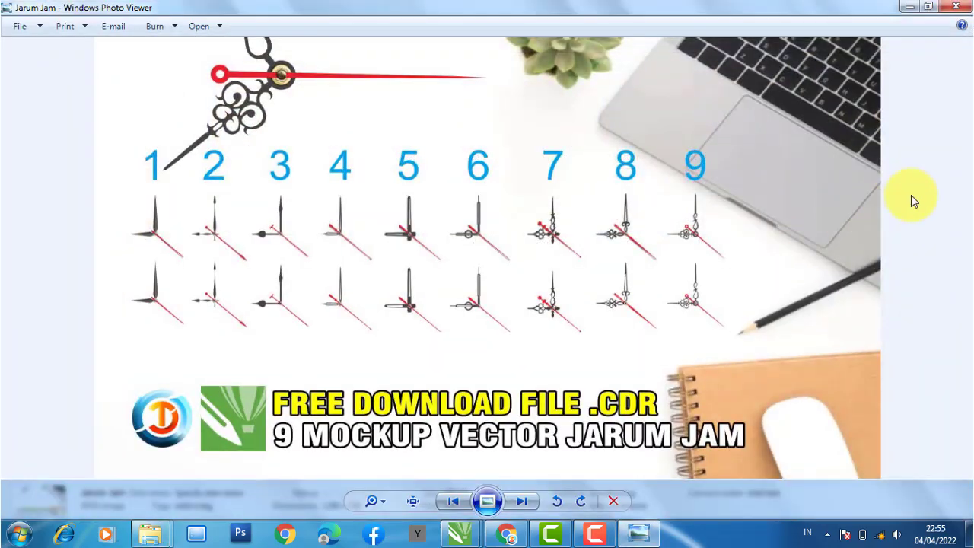